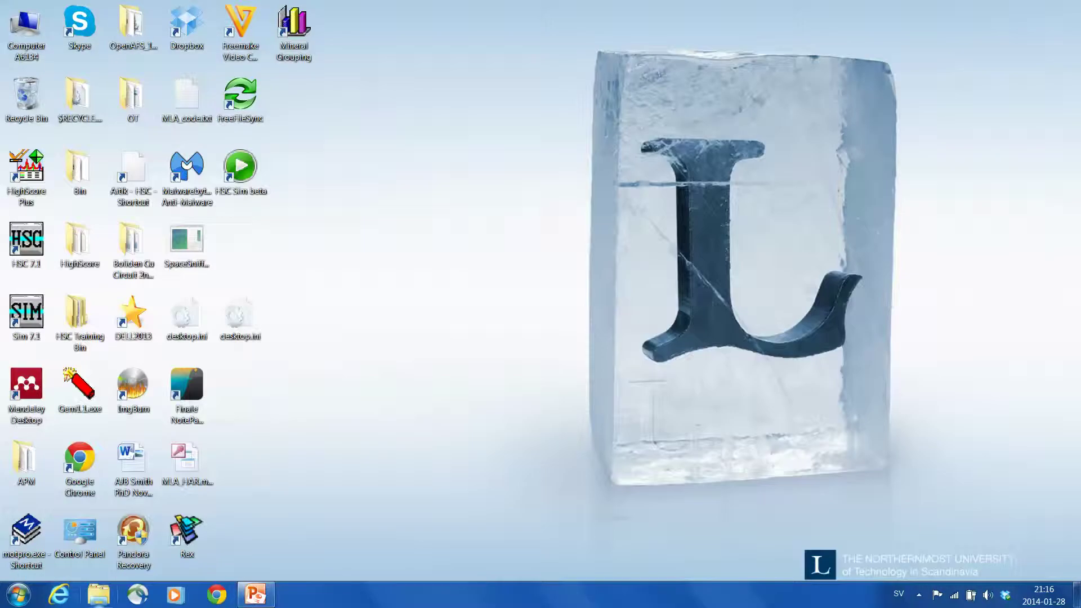
# Launch HSC Geo from the Start menu and dismiss the start-up tip
pyautogui.click(23, 599)
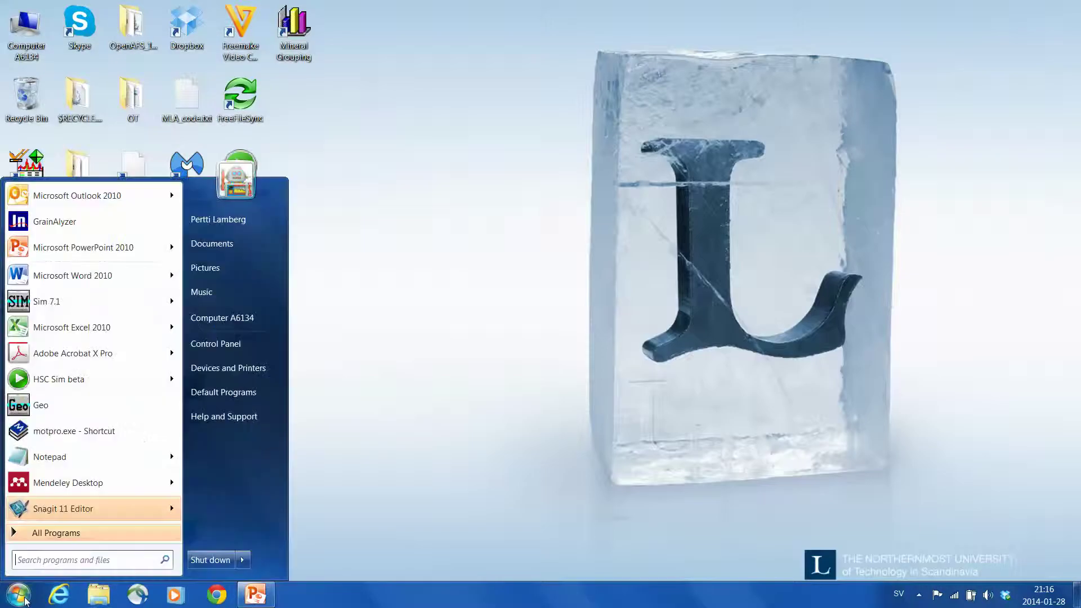
pyautogui.click(70, 398)
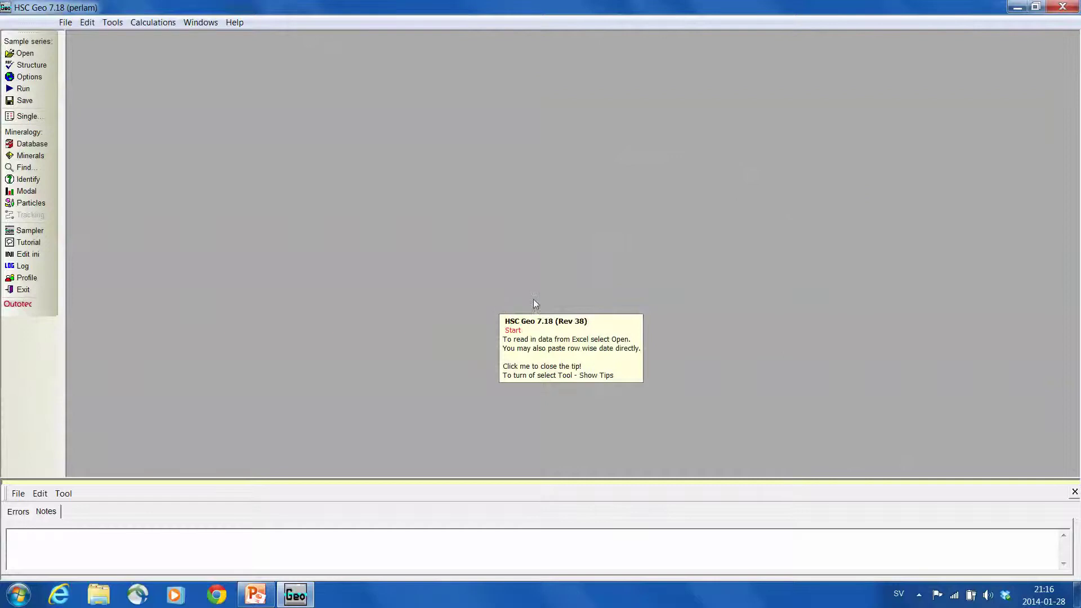
pyautogui.click(554, 338)
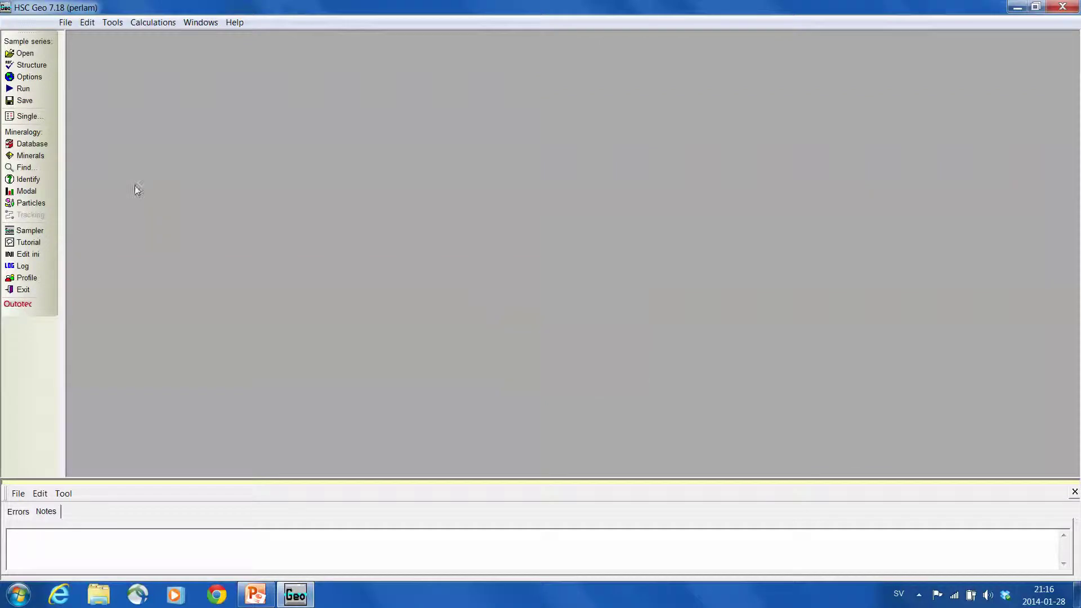
# Open the Minerals database browser, make it taller, and look up sphalerite
pyautogui.click(31, 155)
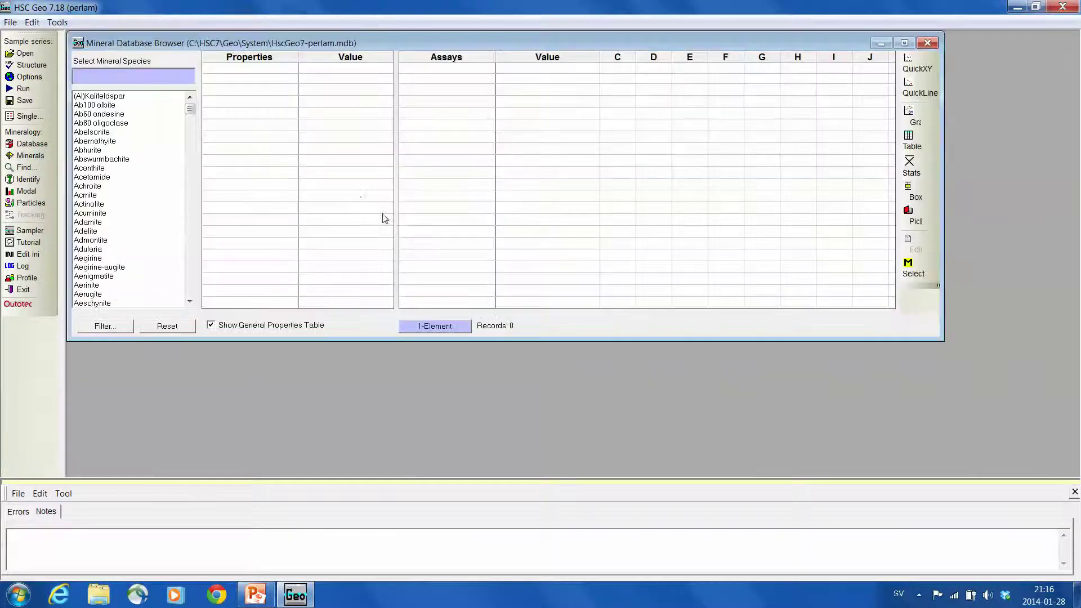
pyautogui.moveTo(297, 344); pyautogui.dragTo(301, 474)
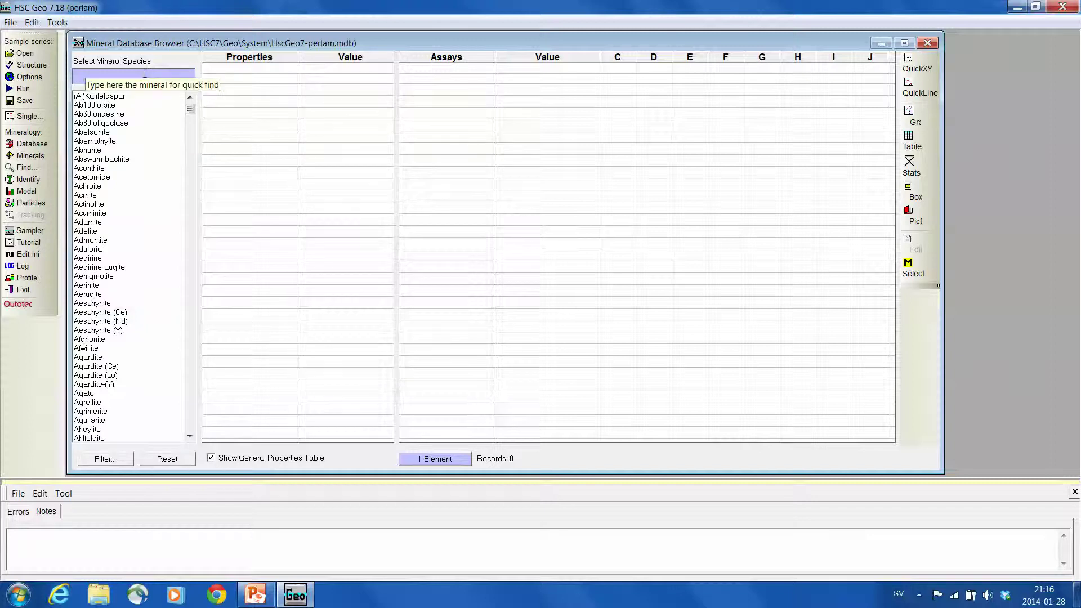
pyautogui.write('s')
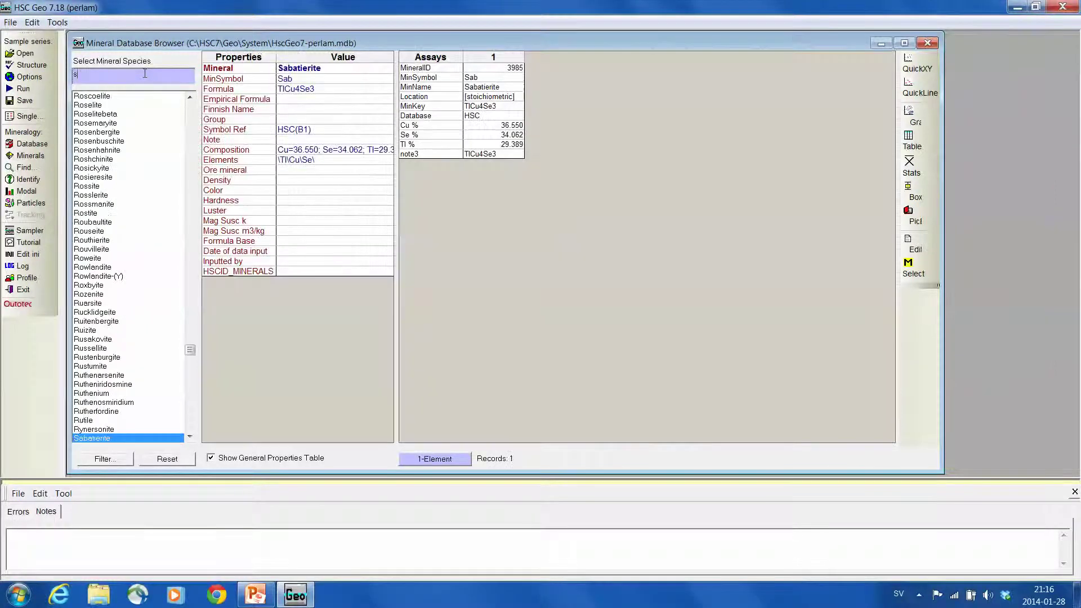
pyautogui.write('pha')
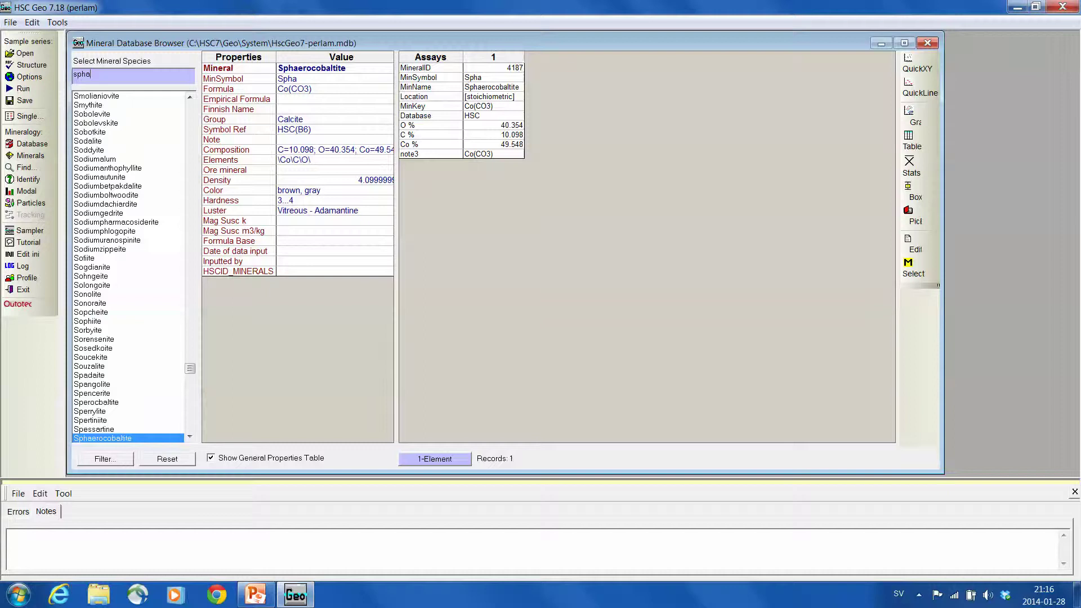
pyautogui.write('lerite')
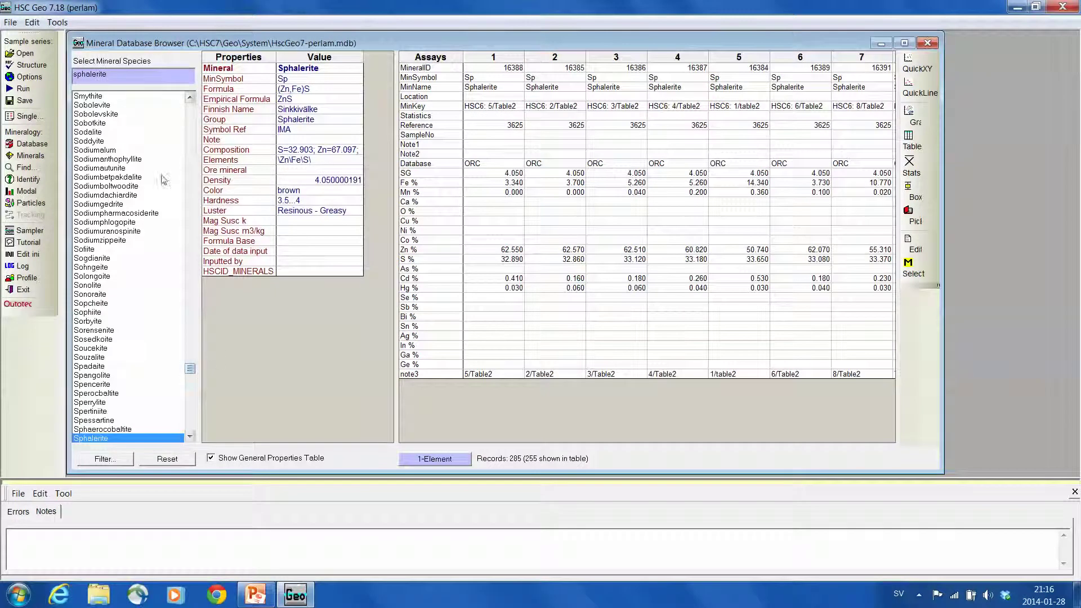
pyautogui.click(189, 438)
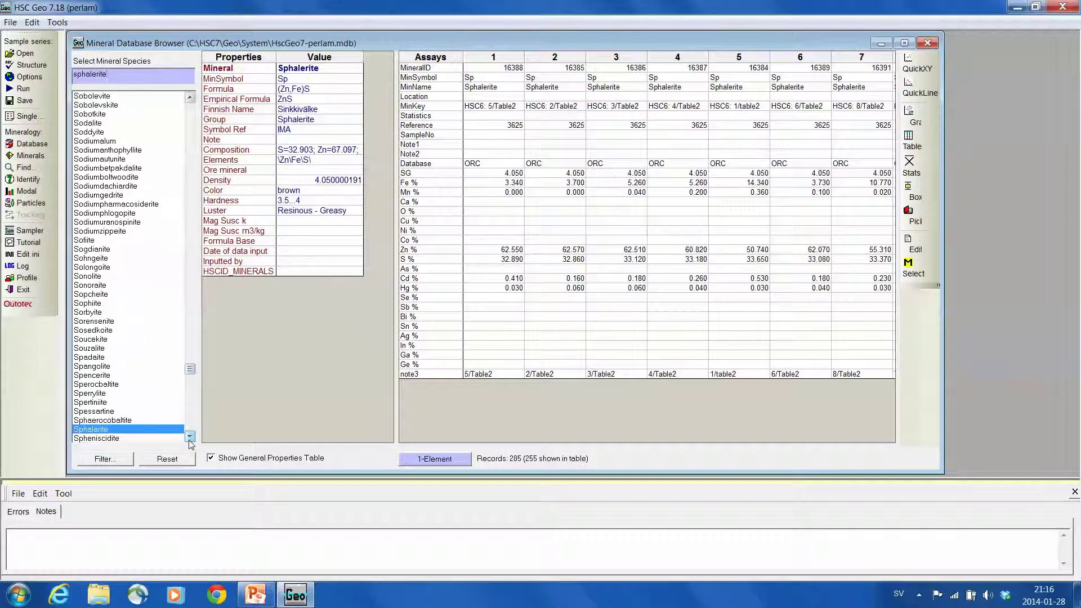
# Widen the browser to the right and step through Sphalerite's assay columns from MinName onward
pyautogui.click(189, 438)
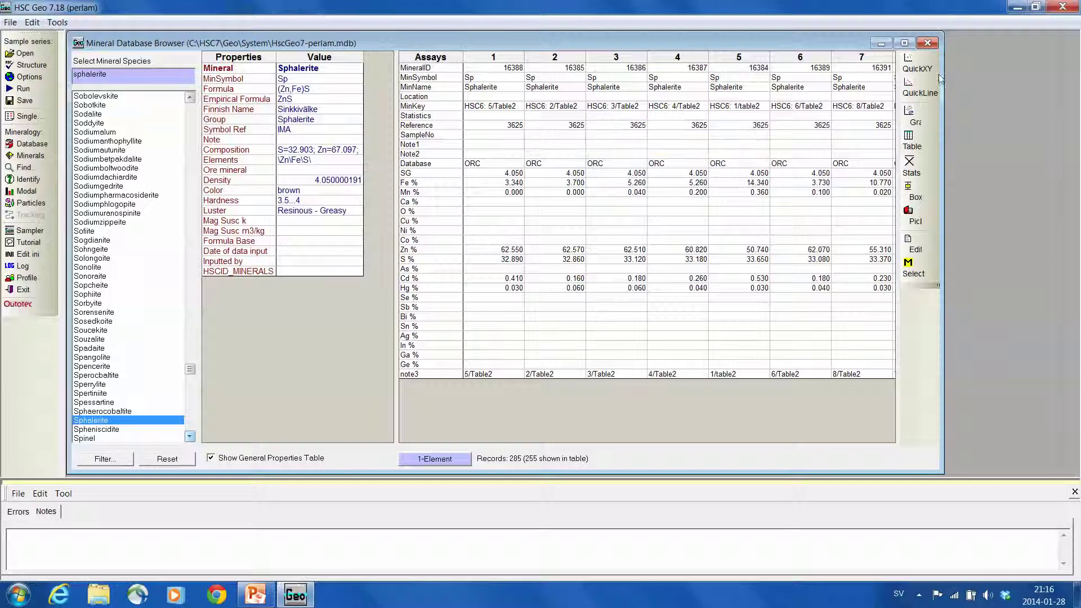
pyautogui.moveTo(943, 78); pyautogui.dragTo(1023, 79)
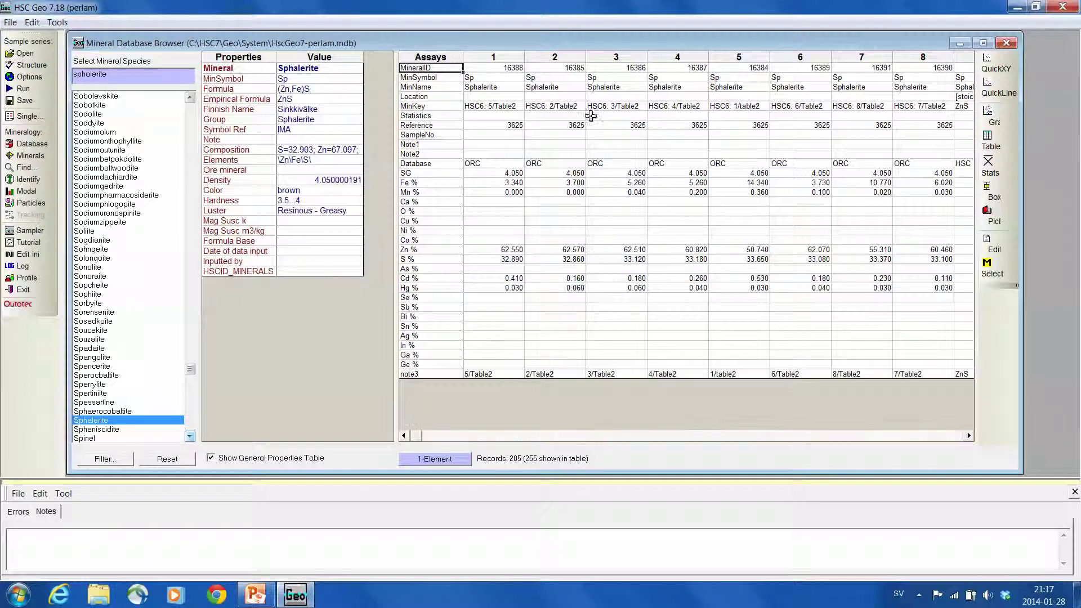
pyautogui.click(500, 87)
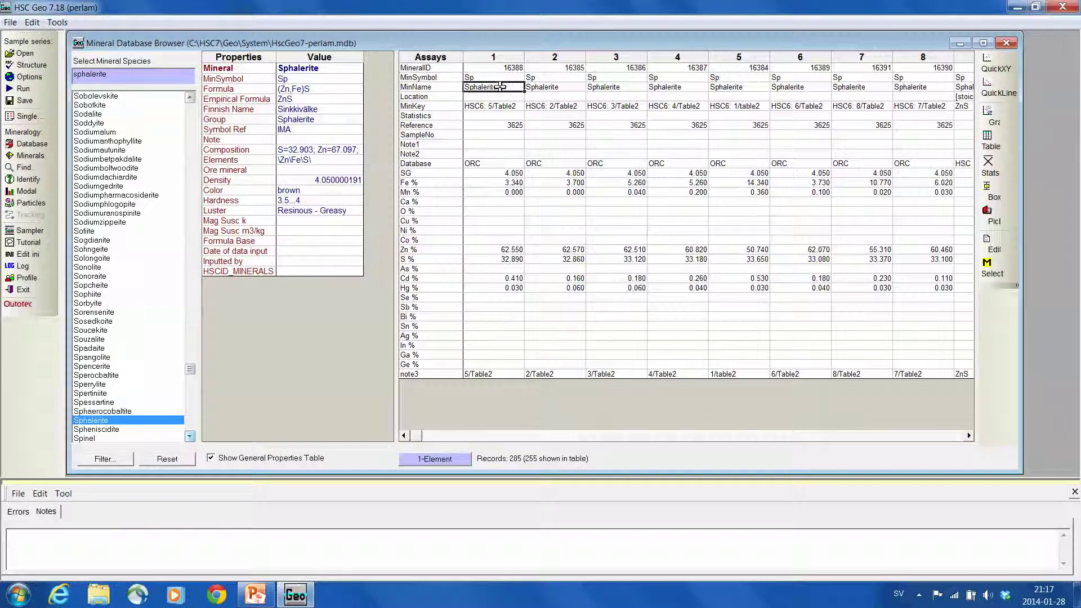
pyautogui.press('Down')
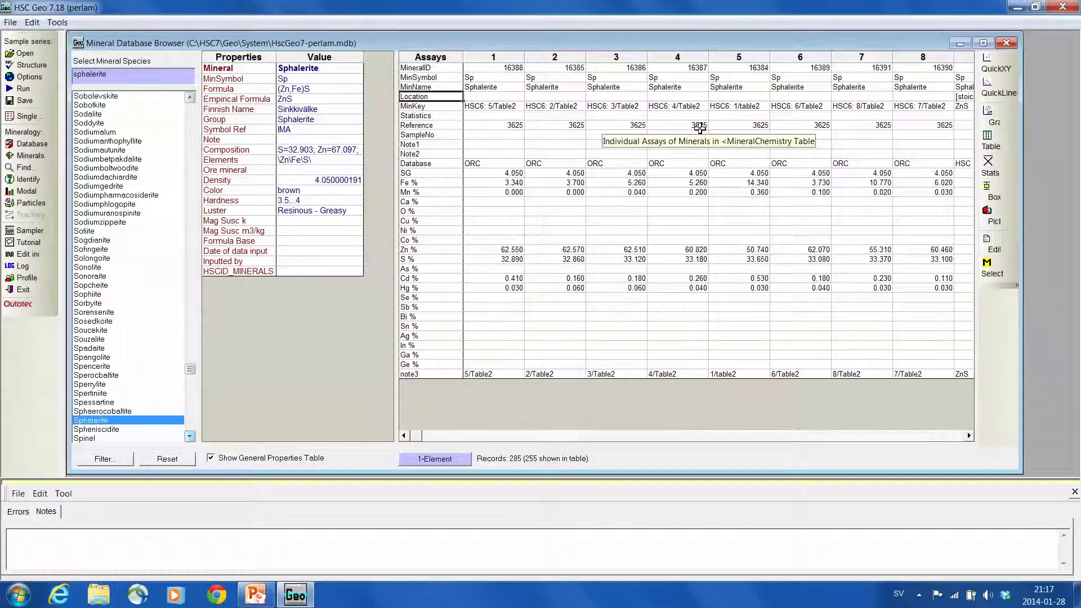
pyautogui.press('Right')
pyautogui.press('Right')
pyautogui.press('Right')
pyautogui.press('Right')
pyautogui.press('Right')
pyautogui.press('Right')
pyautogui.press('Right')
pyautogui.press('Right')
pyautogui.press('Right')
pyautogui.press('Right')
pyautogui.press('Left')
pyautogui.press('Left')
pyautogui.press('Left')
pyautogui.press('Left')
pyautogui.press('Left')
pyautogui.press('Left')
pyautogui.press('Left')
pyautogui.press('Left')
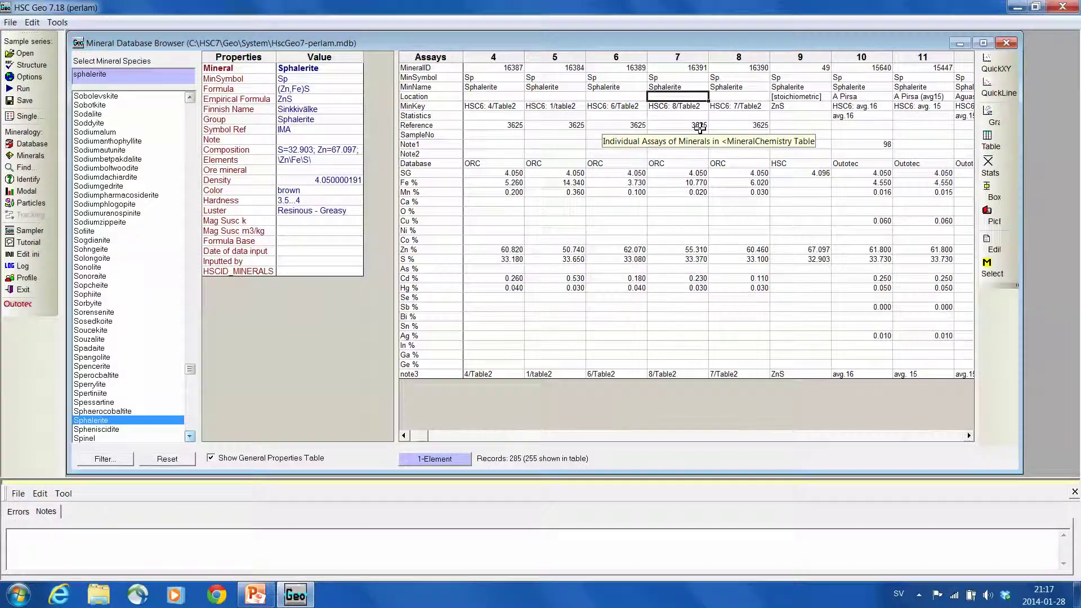
pyautogui.press('Right')
pyautogui.press('Right')
pyautogui.press('Right')
pyautogui.press('Right')
pyautogui.press('Right')
pyautogui.press('Right')
pyautogui.press('Right')
pyautogui.press('Right')
pyautogui.press('Right')
pyautogui.press('Right')
pyautogui.press('Right')
pyautogui.press('Right')
pyautogui.press('Right')
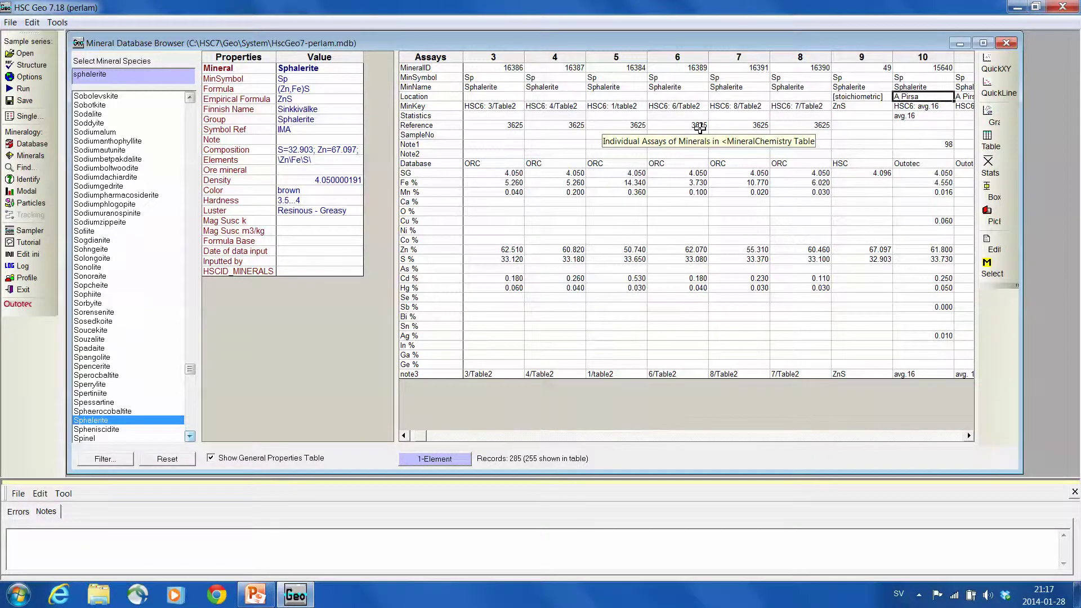
pyautogui.press('Right')
pyautogui.press('Right')
pyautogui.press('Right')
pyautogui.press('Right')
pyautogui.press('Right')
pyautogui.press('Right')
pyautogui.press('Right')
pyautogui.press('Right')
pyautogui.press('Right')
pyautogui.press('Right')
pyautogui.press('Right')
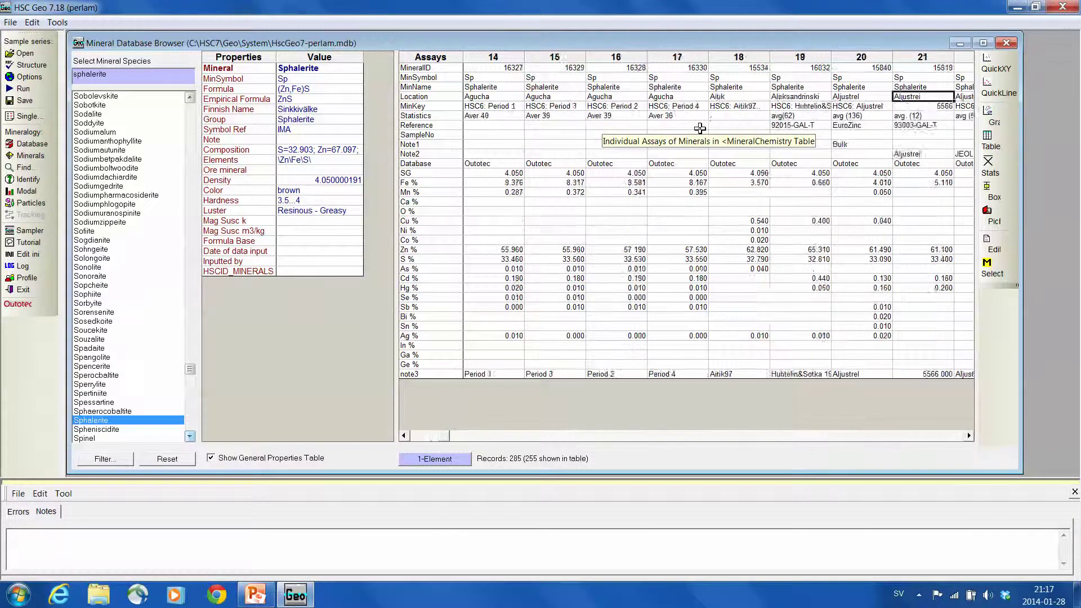
pyautogui.press('Right')
pyautogui.press('Right')
pyautogui.press('Right')
pyautogui.press('Right')
pyautogui.press('Right')
pyautogui.press('Right')
pyautogui.press('Right')
pyautogui.press('Right')
pyautogui.press('Right')
pyautogui.press('Right')
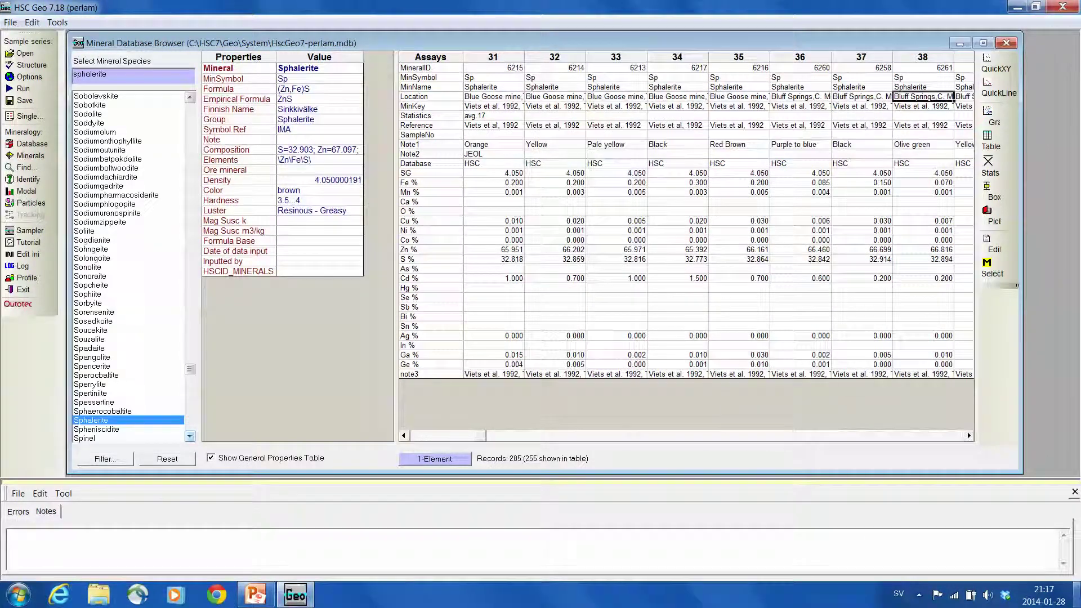
# Return to the first assay records and inspect the Cd % and Hg % values
pyautogui.click(1076, 593)
pyautogui.click(1077, 594)
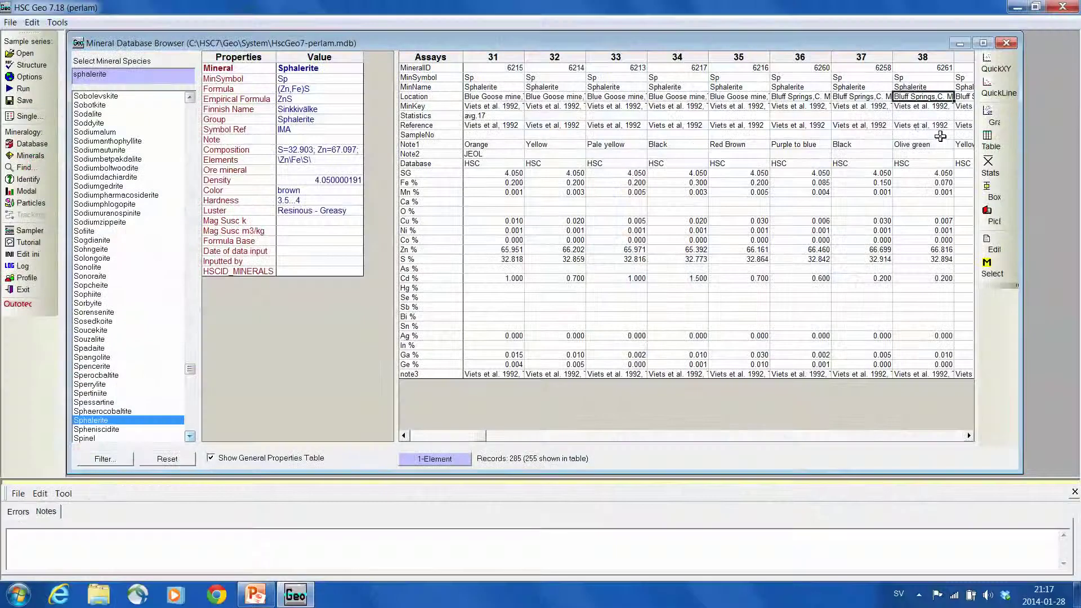
pyautogui.press('Left')
pyautogui.press('Left')
pyautogui.press('Left')
pyautogui.press('Left')
pyautogui.press('Left')
pyautogui.press('Left')
pyautogui.press('Left')
pyautogui.press('Left')
pyautogui.press('Left')
pyautogui.press('Left')
pyautogui.press('Left')
pyautogui.press('Left')
pyautogui.press('Left')
pyautogui.press('Left')
pyautogui.press('Left')
pyautogui.press('Left')
pyautogui.press('Left')
pyautogui.press('Left')
pyautogui.press('Left')
pyautogui.press('Left')
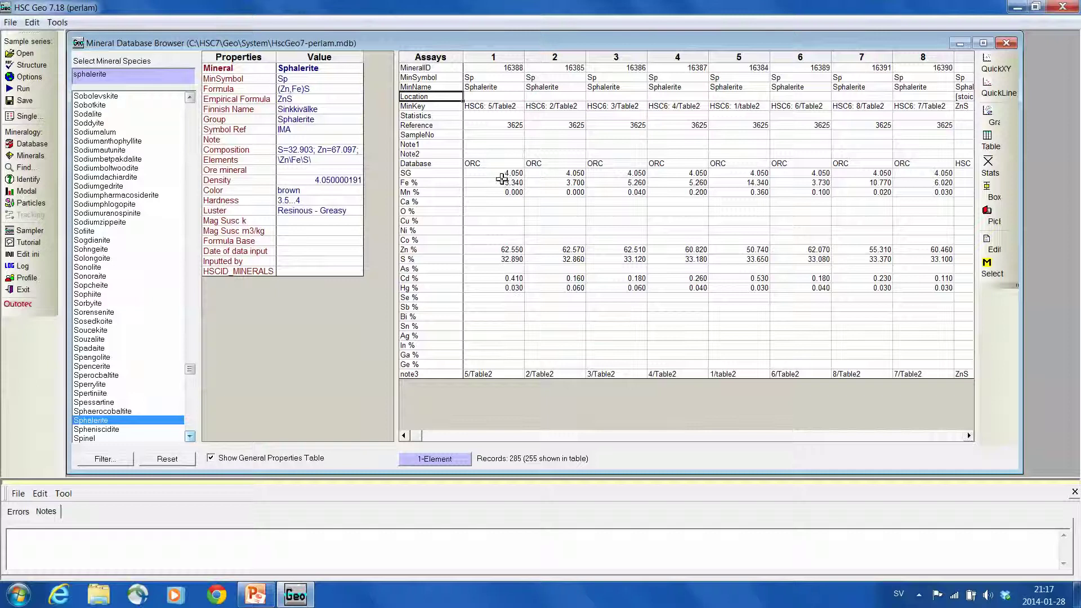
pyautogui.click(530, 278)
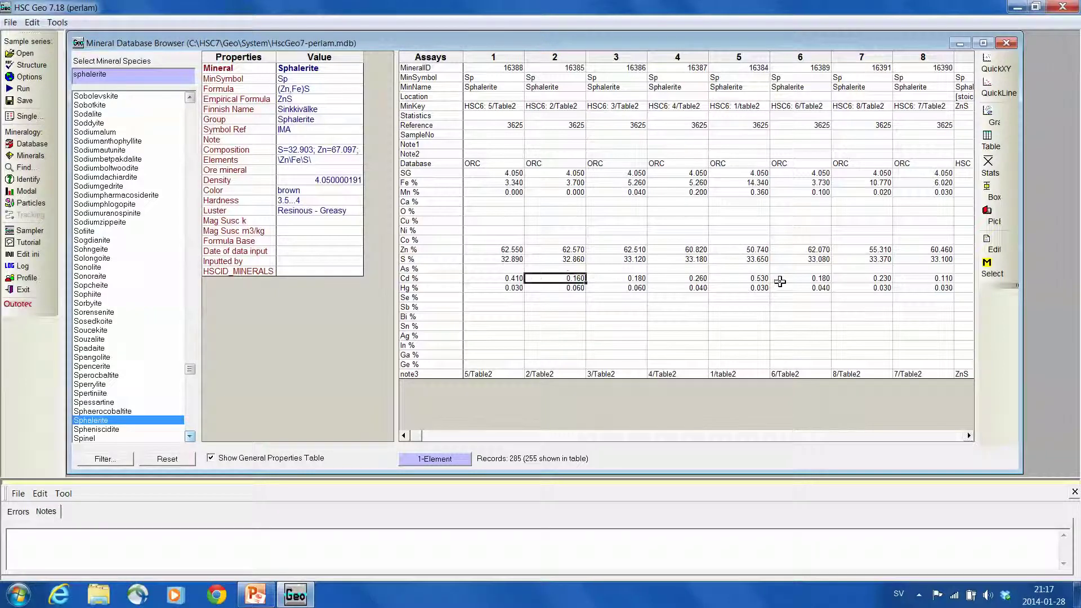
pyautogui.press('Down')
pyautogui.press('Right')
pyautogui.press('Right')
pyautogui.press('Right')
pyautogui.press('Right')
pyautogui.press('Right')
pyautogui.press('Right')
pyautogui.press('Right')
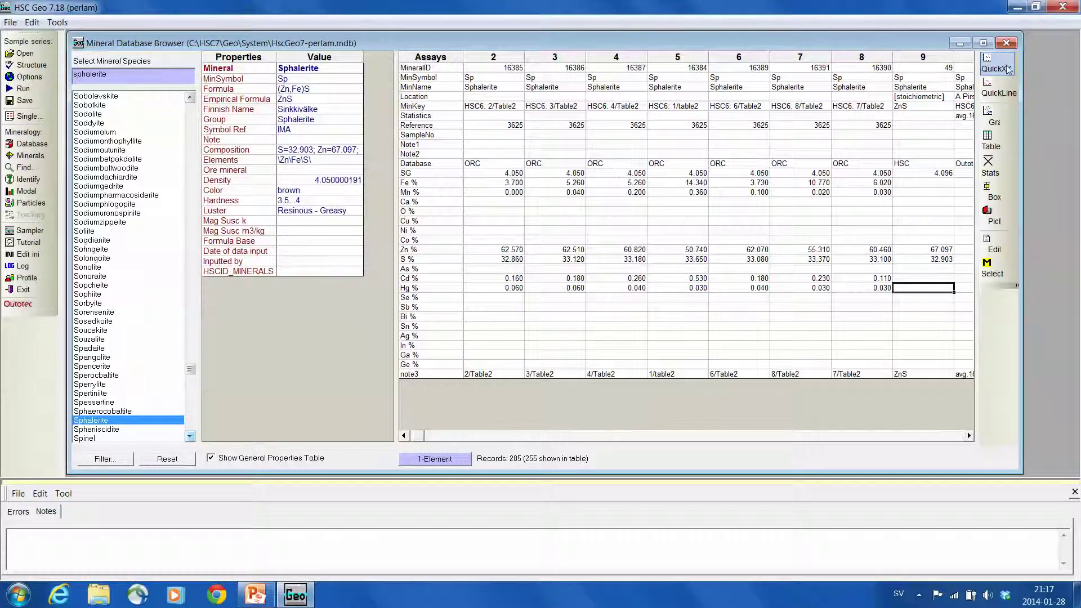
# Create a QuickXY chart of the Sphalerite assays and enlarge its window
pyautogui.click(1007, 68)
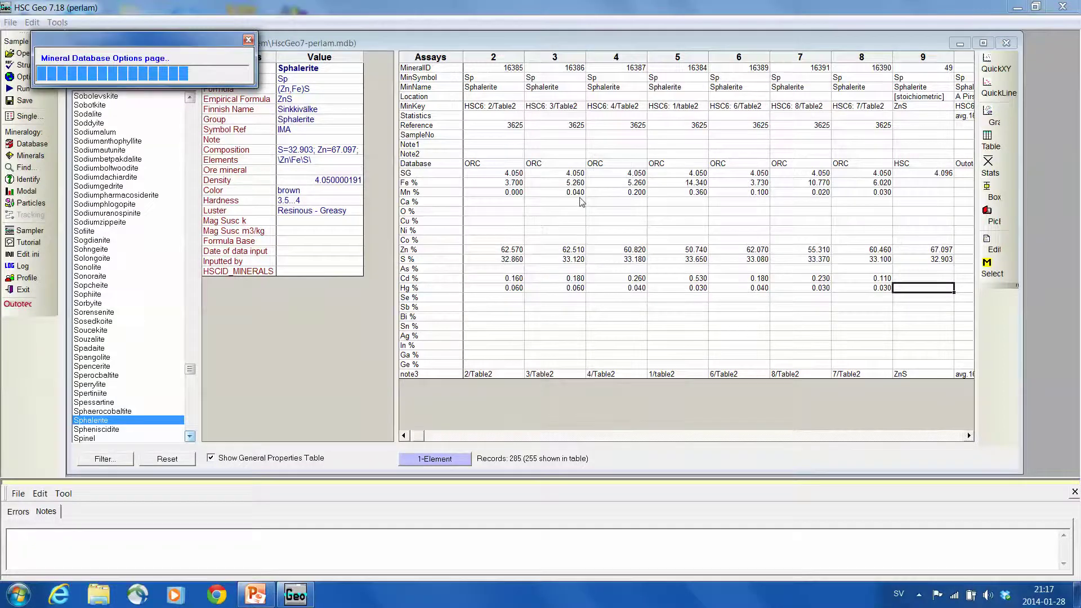
pyautogui.moveTo(387, 78); pyautogui.dragTo(393, 57)
pyautogui.click(495, 218)
pyautogui.moveTo(539, 302); pyautogui.dragTo(934, 500)
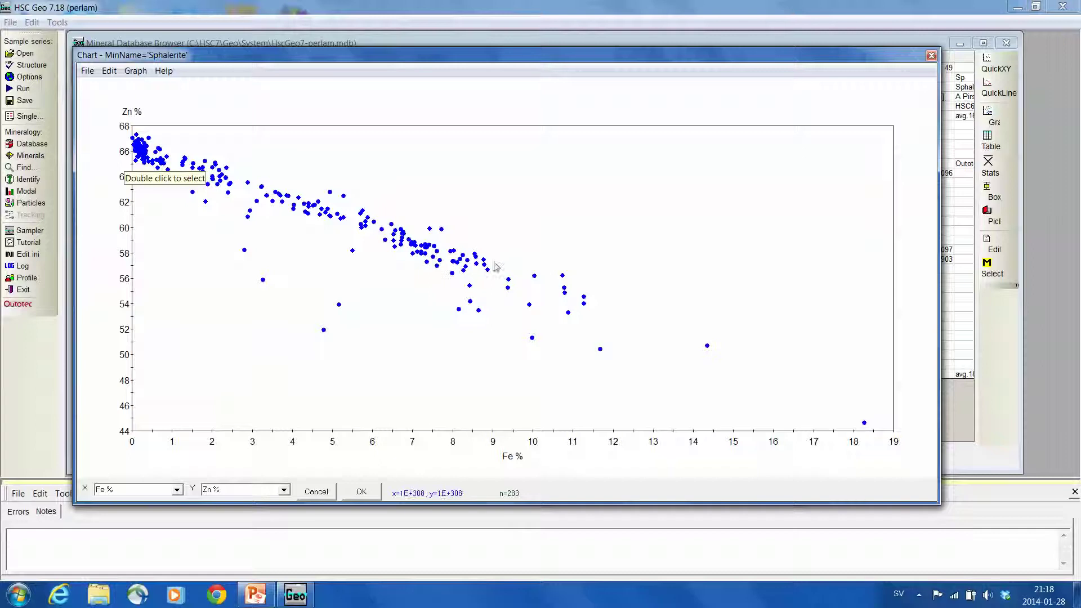
# Show the full record of assay point 13921, checking its In % and Cu % values
pyautogui.doubleClick(323, 330)
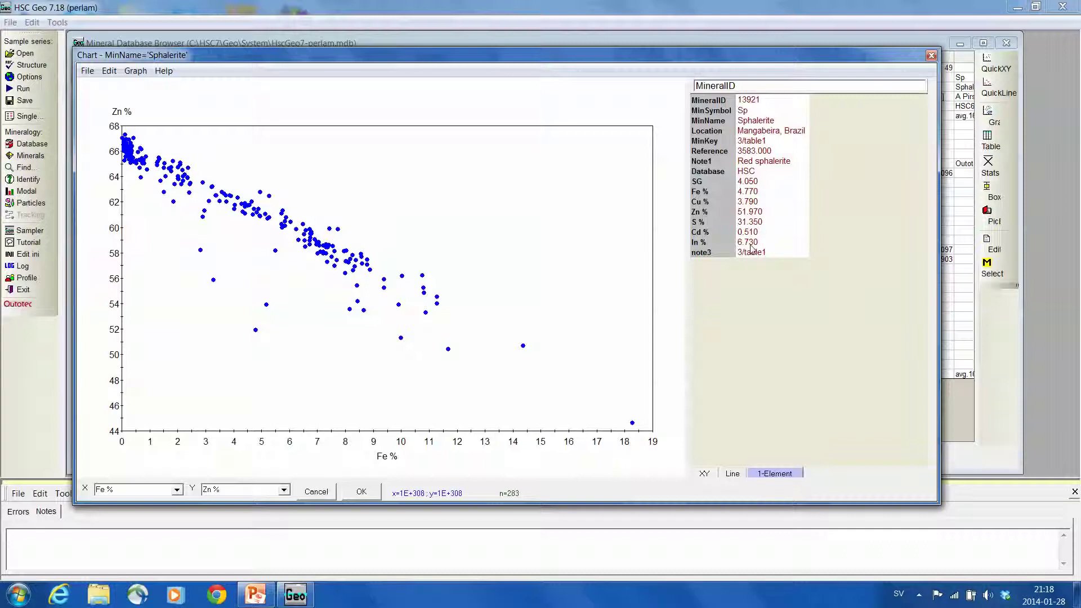
pyautogui.click(752, 242)
pyautogui.click(758, 240)
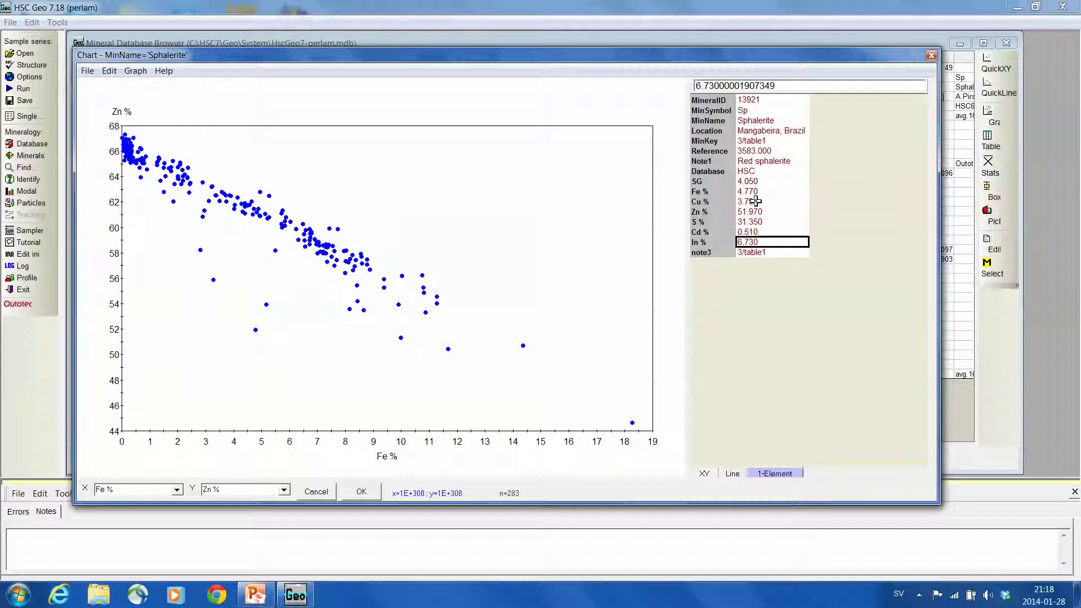
pyautogui.click(755, 201)
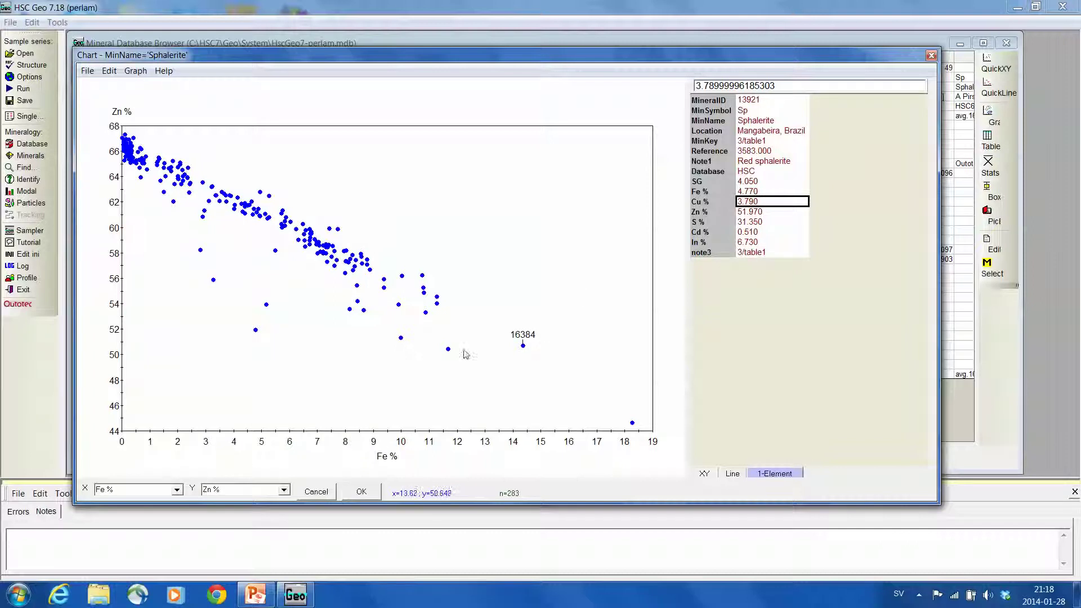
pyautogui.moveTo(266, 337)
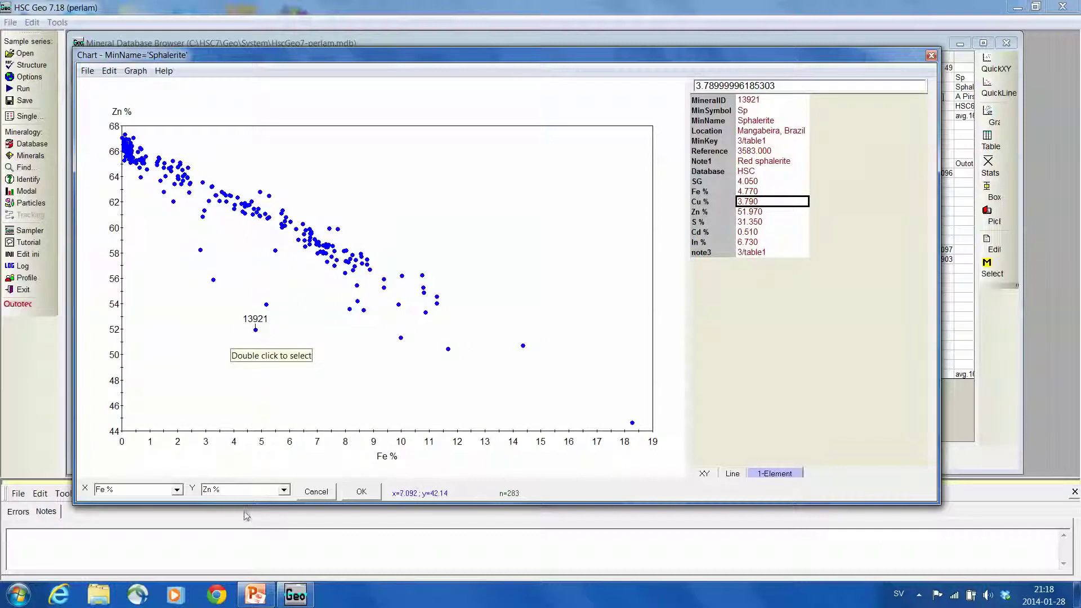
# Set the chart's X axis to Zn % and Y axis to Cd %, trying Mn % first
pyautogui.click(234, 490)
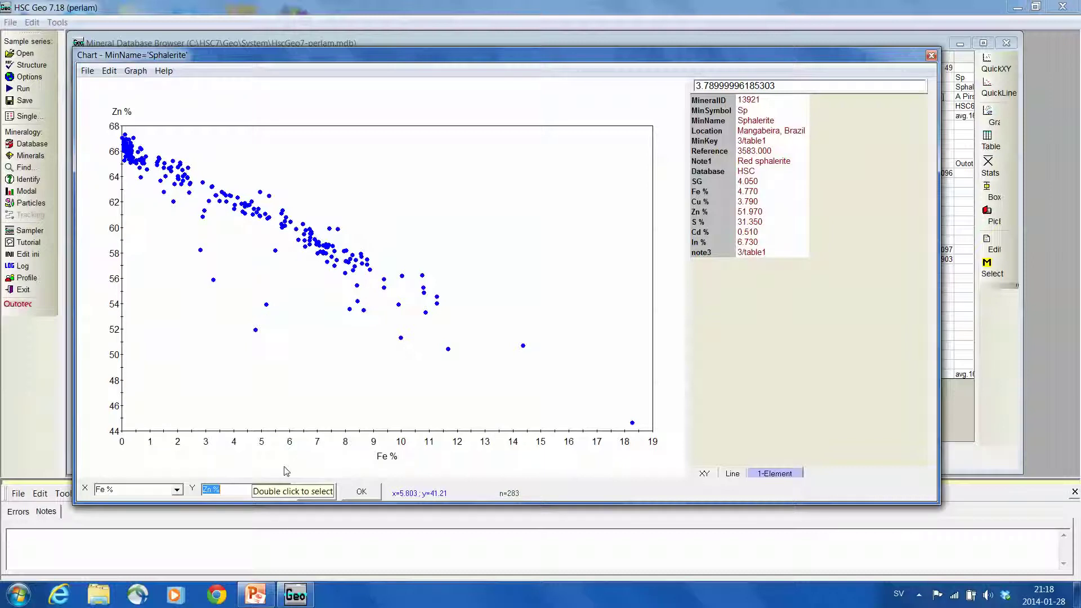
pyautogui.write('mn')
pyautogui.press('Return')
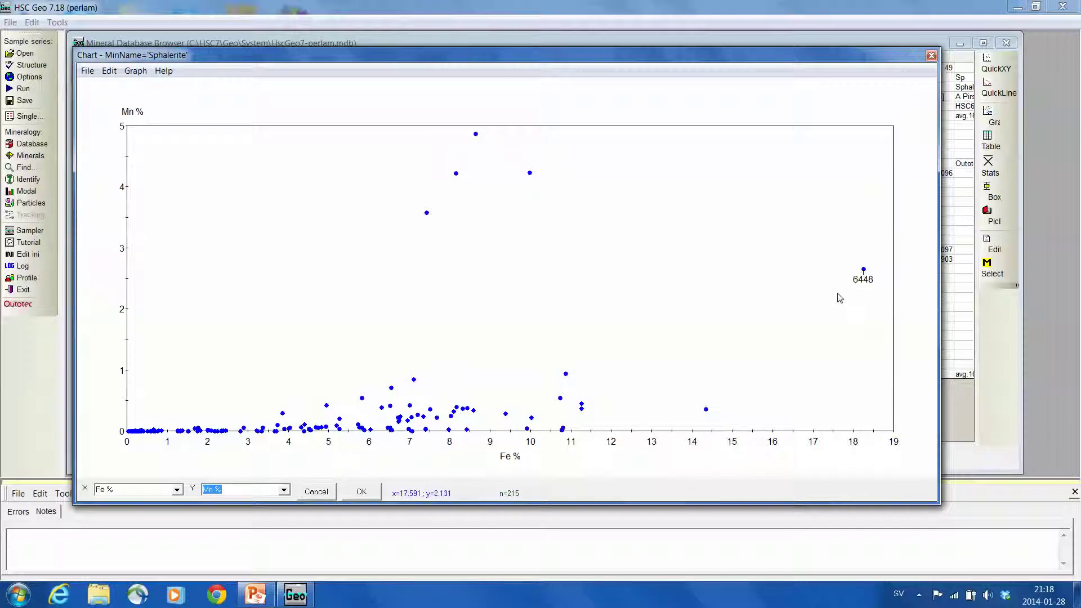
pyautogui.click(122, 492)
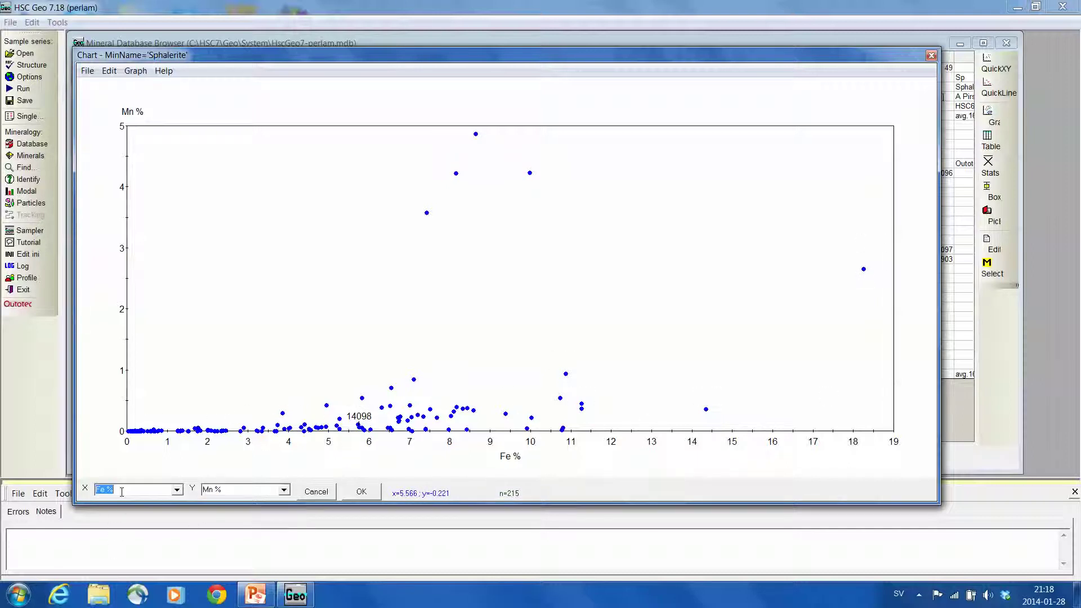
pyautogui.write('zn')
pyautogui.press('Return')
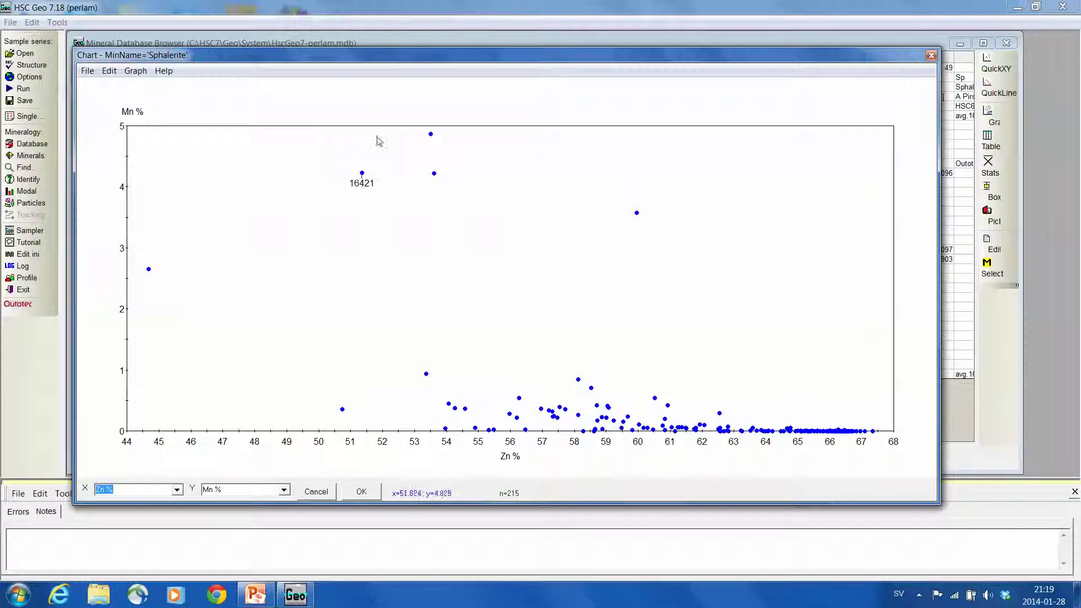
pyautogui.click(256, 490)
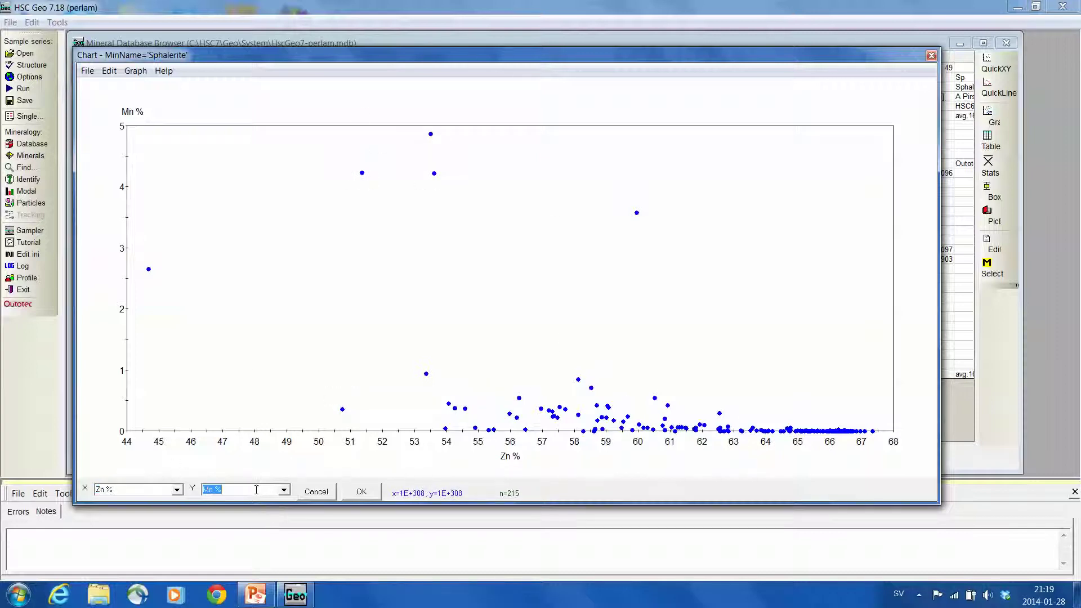
pyautogui.press('Return')
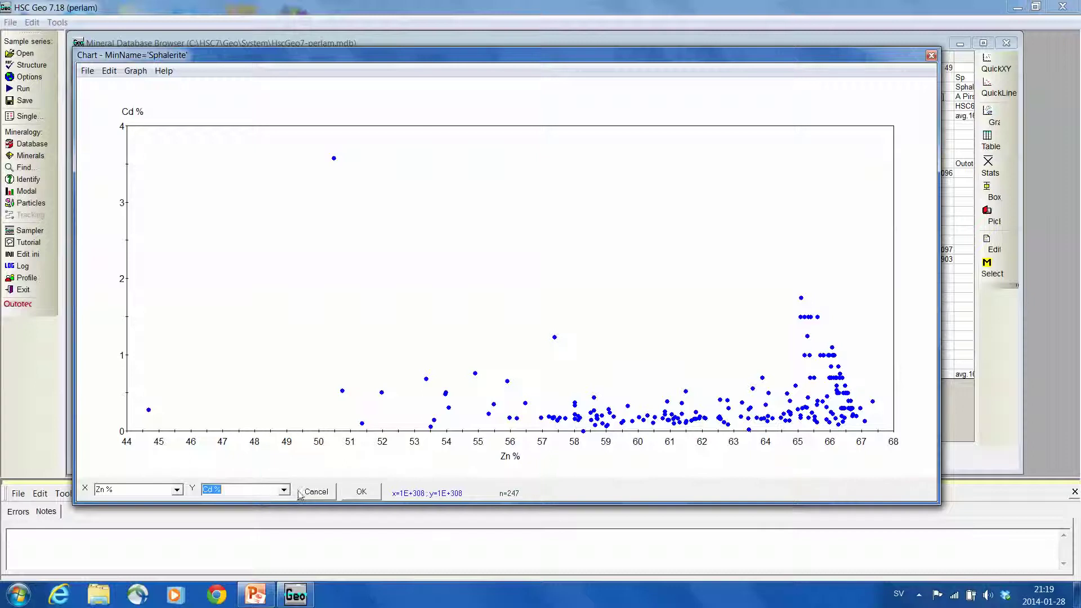
pyautogui.moveTo(899, 59); pyautogui.dragTo(901, 43)
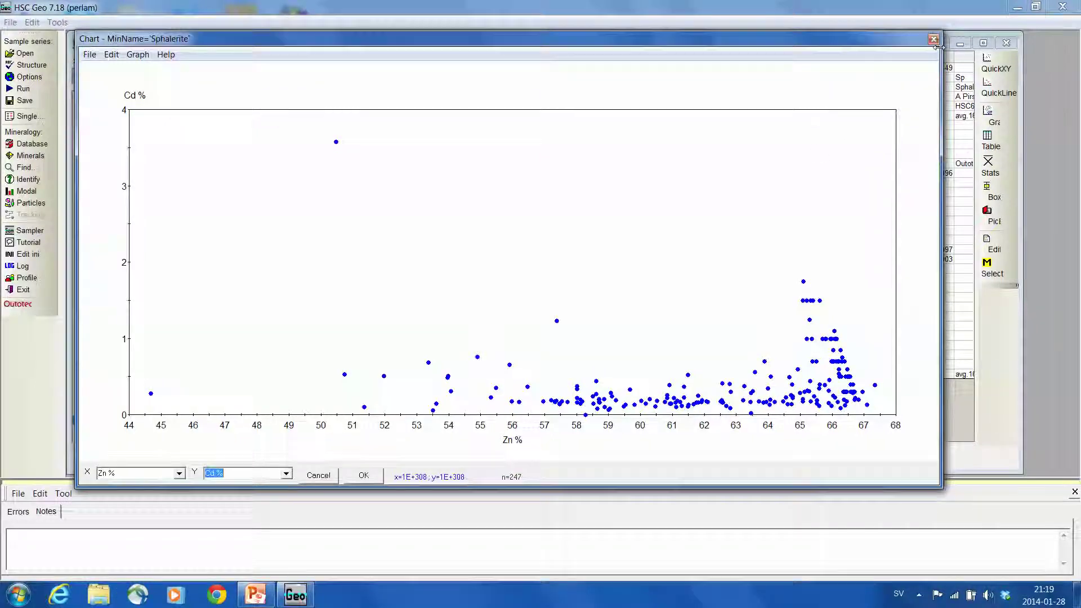
# Replace the XY chart with an enlarged QuickLine chart of Cd %, zoom into low values, then close it
pyautogui.click(933, 41)
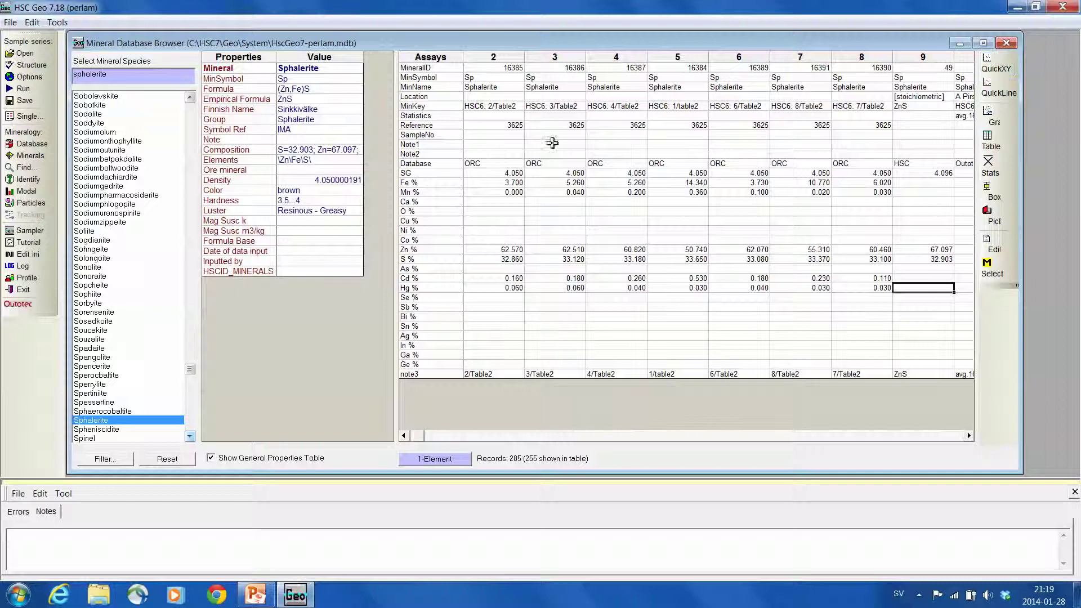
pyautogui.click(995, 94)
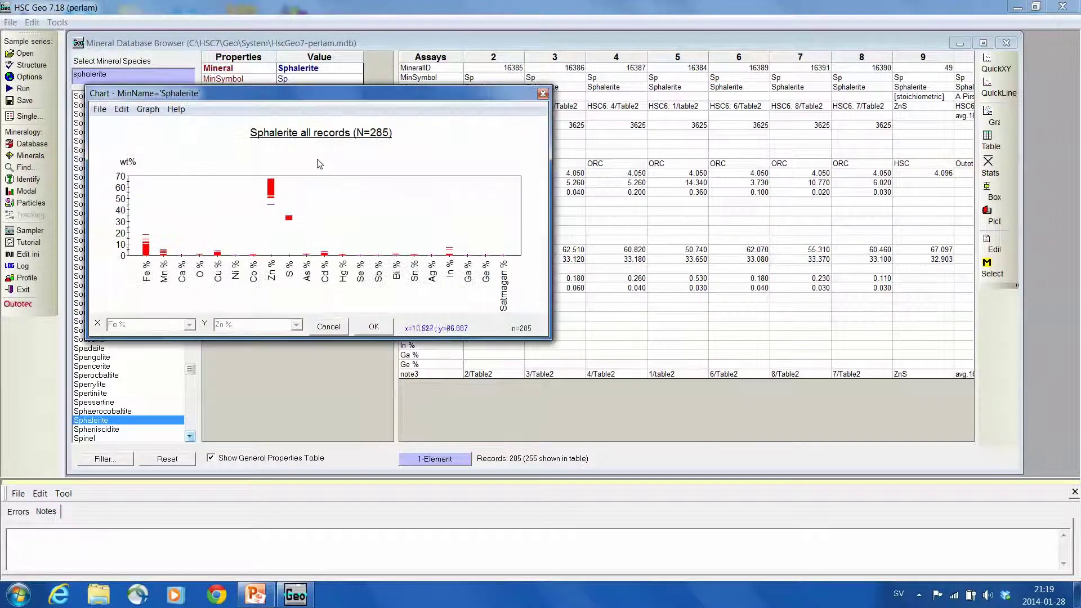
pyautogui.moveTo(544, 337); pyautogui.dragTo(939, 484)
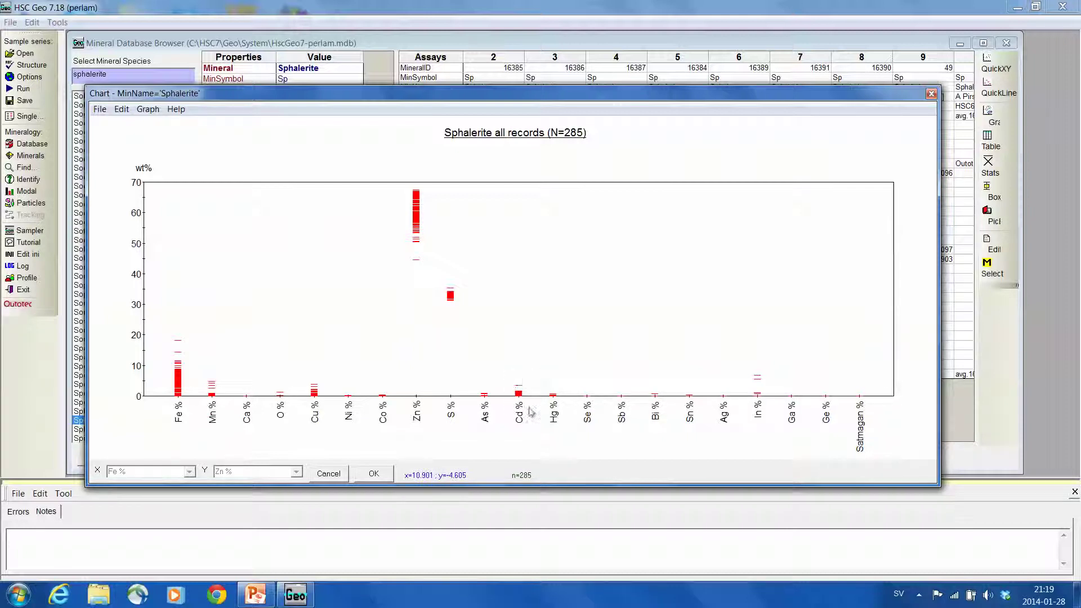
pyautogui.doubleClick(518, 391)
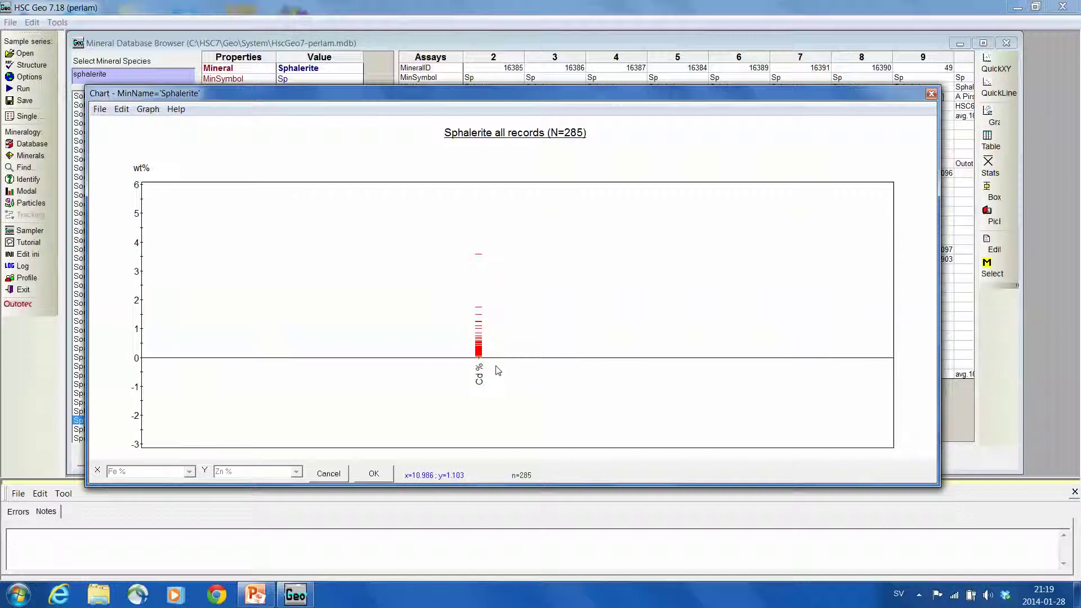
pyautogui.moveTo(495, 317); pyautogui.dragTo(463, 366)
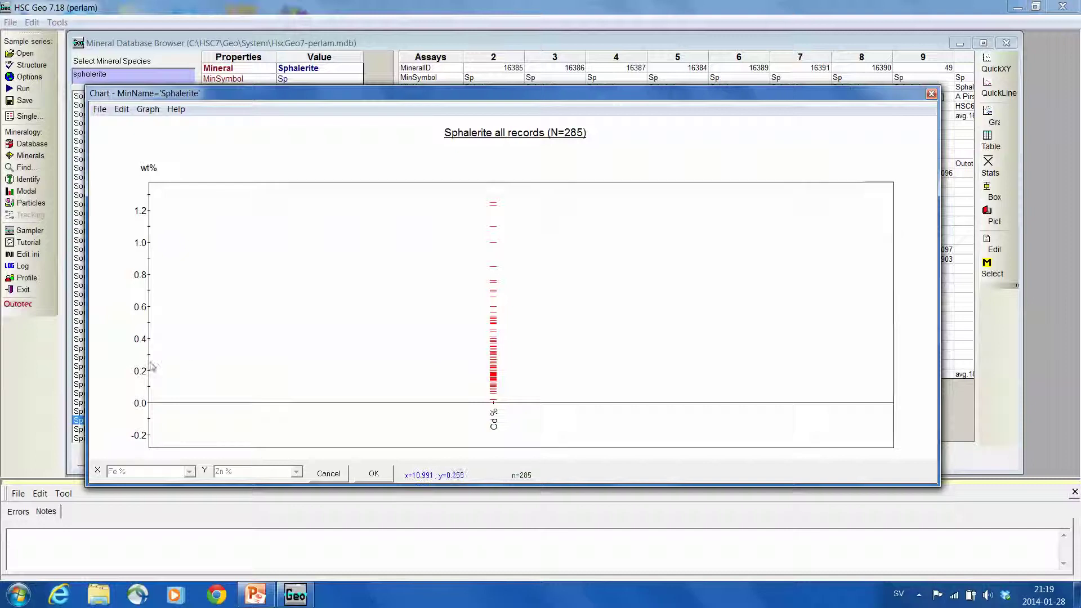
pyautogui.click(932, 95)
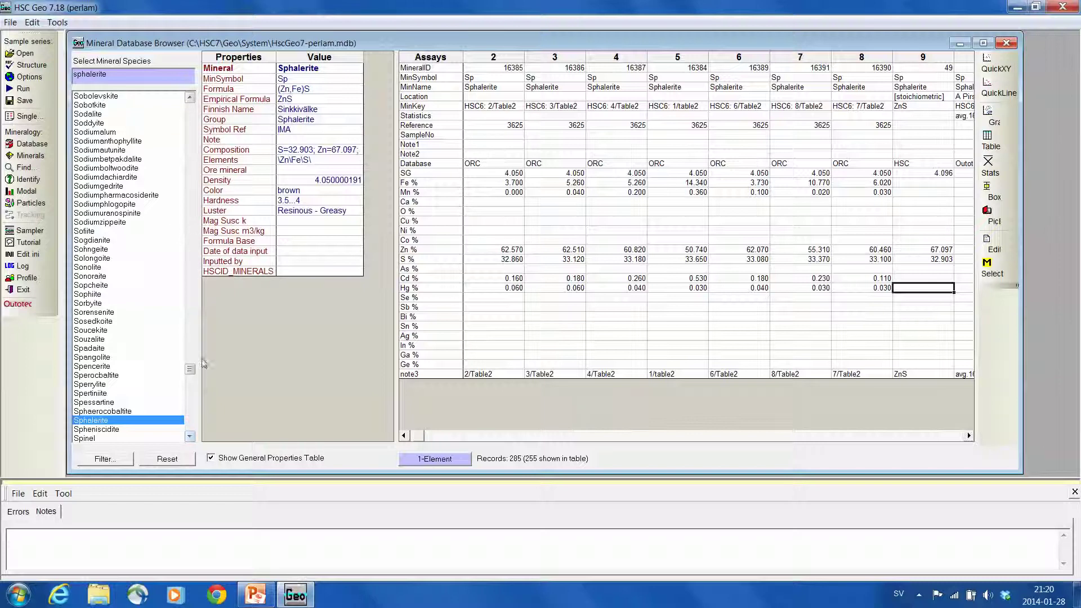
# Scroll the mineral species list to the top and select only (Al)Kalifeldspar
pyautogui.moveTo(190, 369); pyautogui.dragTo(190, 101)
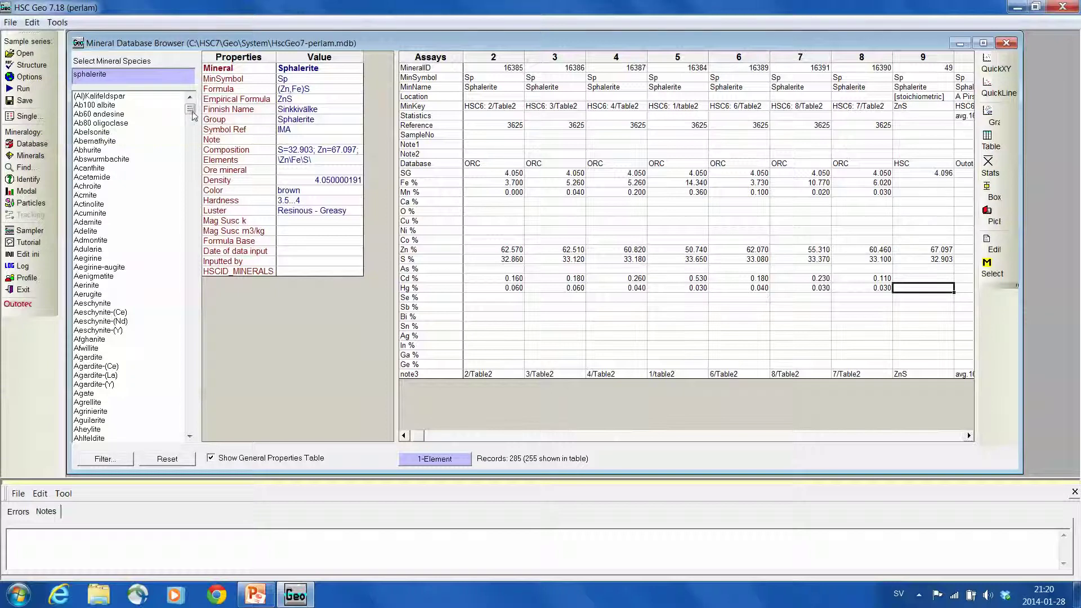
pyautogui.moveTo(193, 116); pyautogui.dragTo(124, 277)
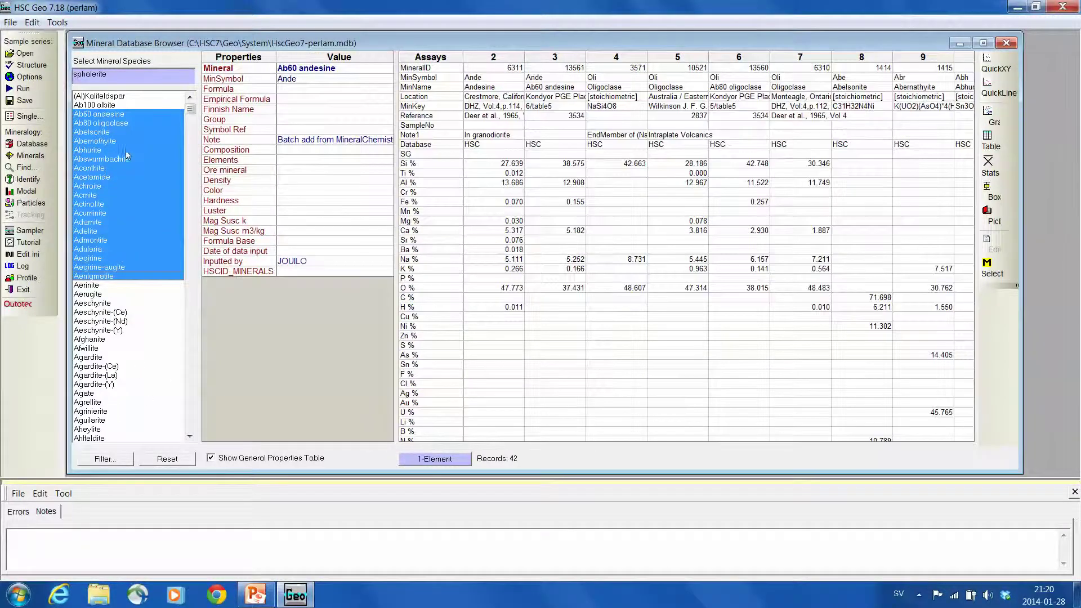
pyautogui.press('Home')
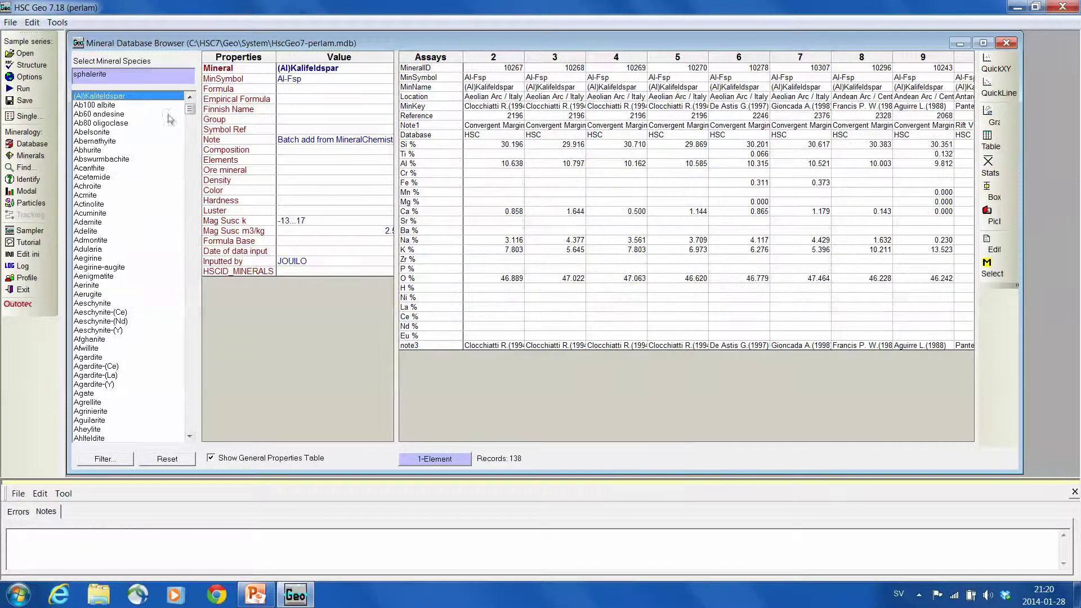
# Open the Filter Minerals dialog, move it right, and require Cu and S
pyautogui.click(105, 459)
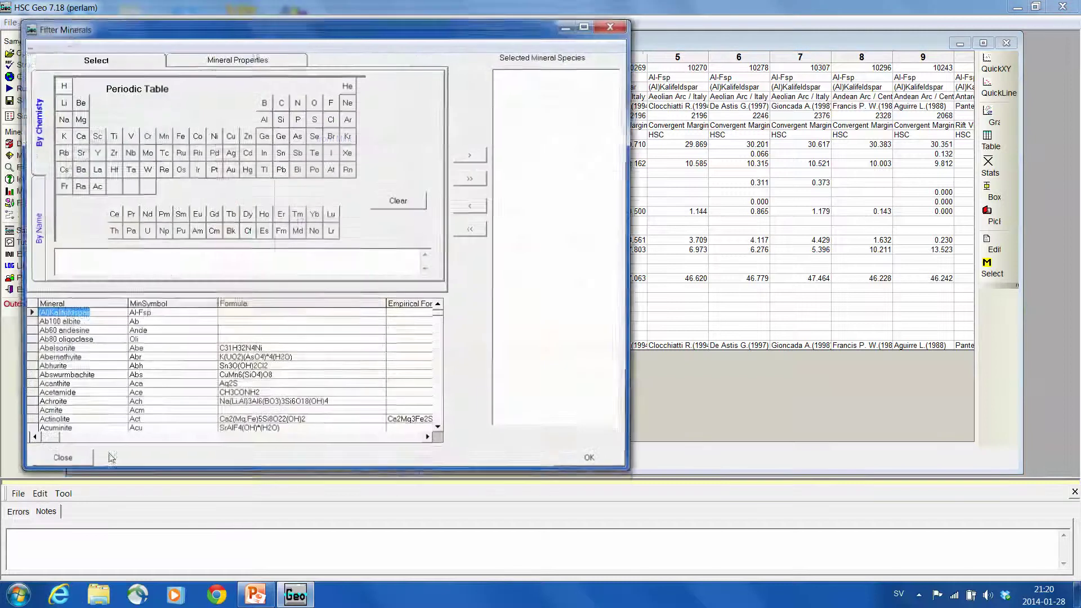
pyautogui.moveTo(225, 28); pyautogui.dragTo(438, 36)
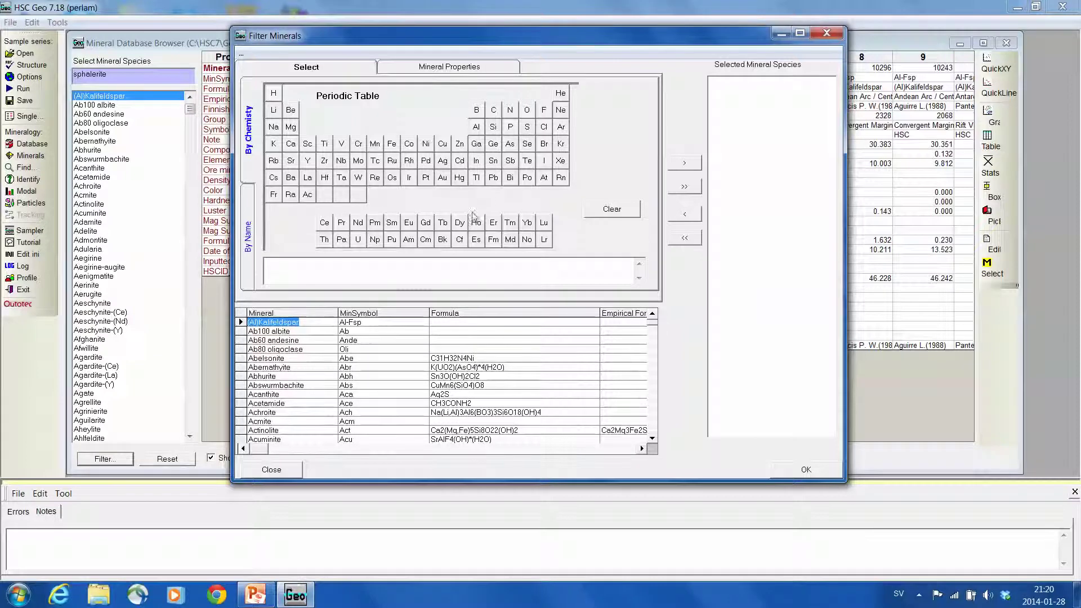
pyautogui.click(443, 145)
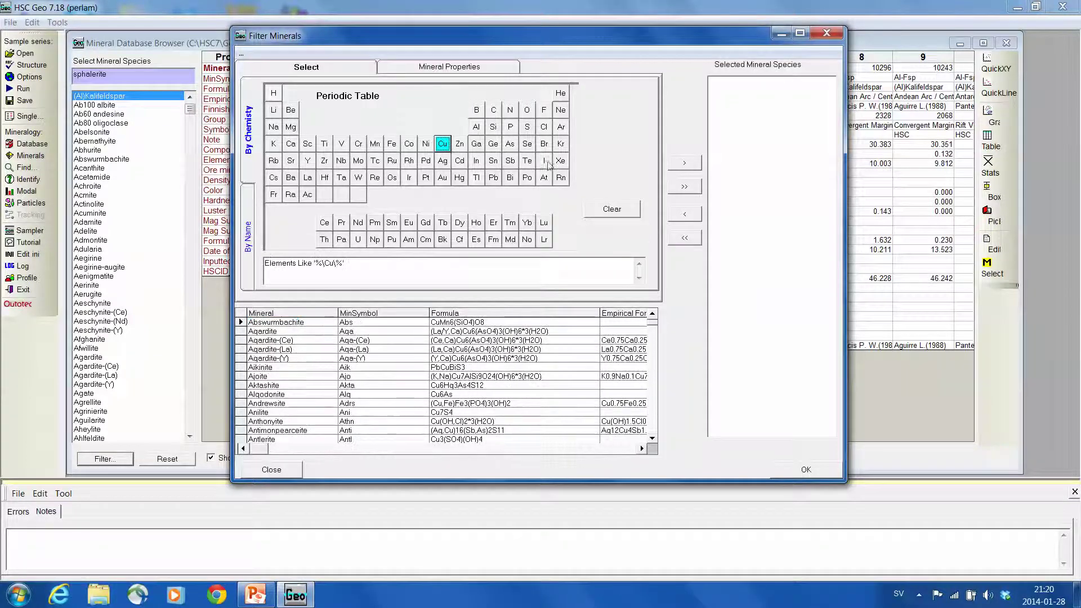
pyautogui.click(527, 128)
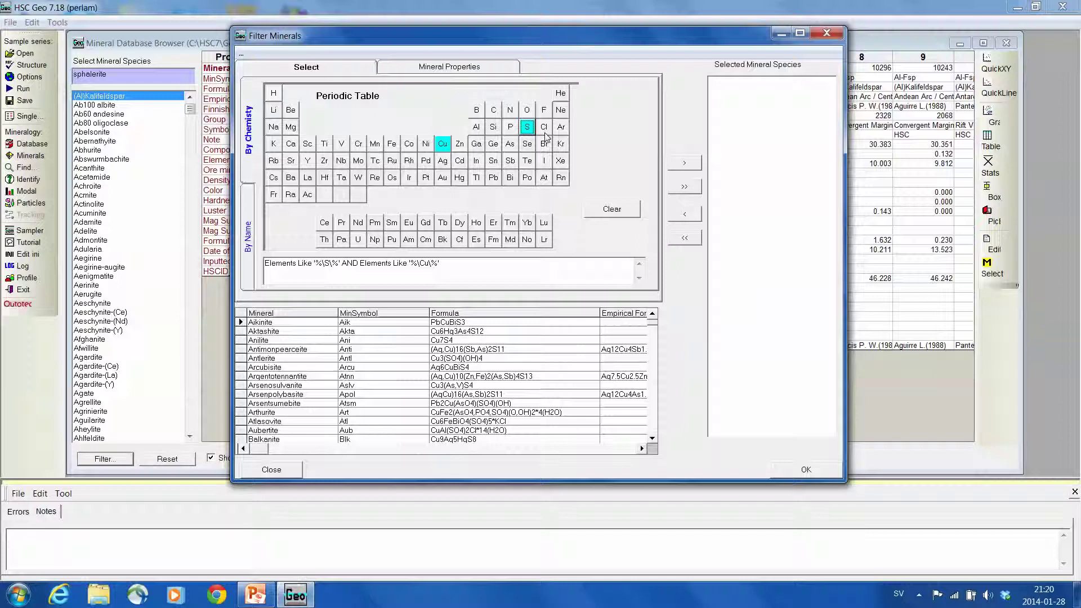
# Exclude minerals containing O, Fe, Hg, Bi, Sb and As
pyautogui.rightClick(527, 110)
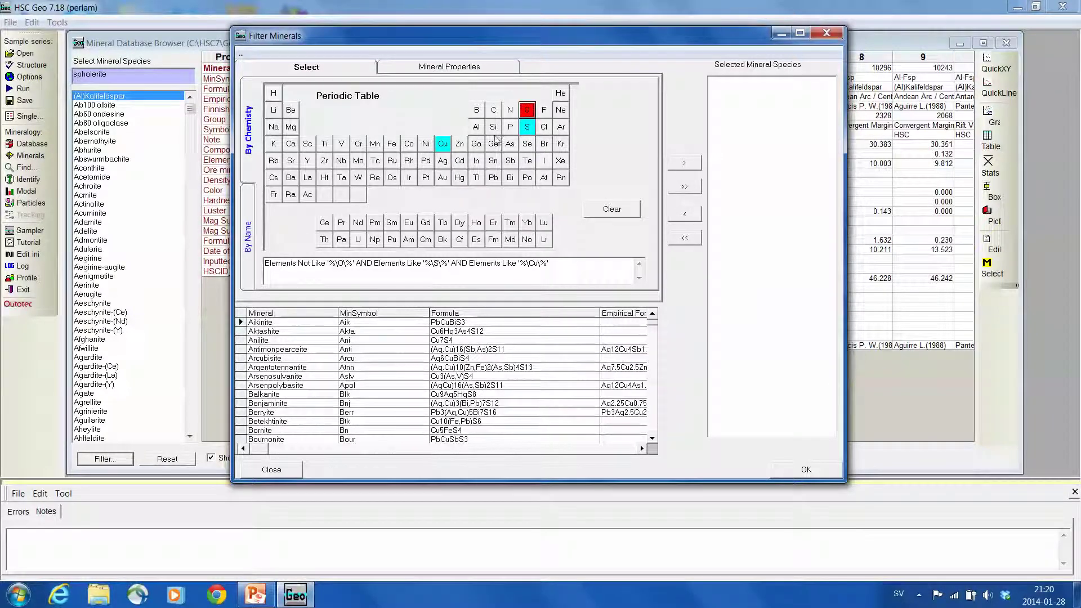
pyautogui.rightClick(393, 146)
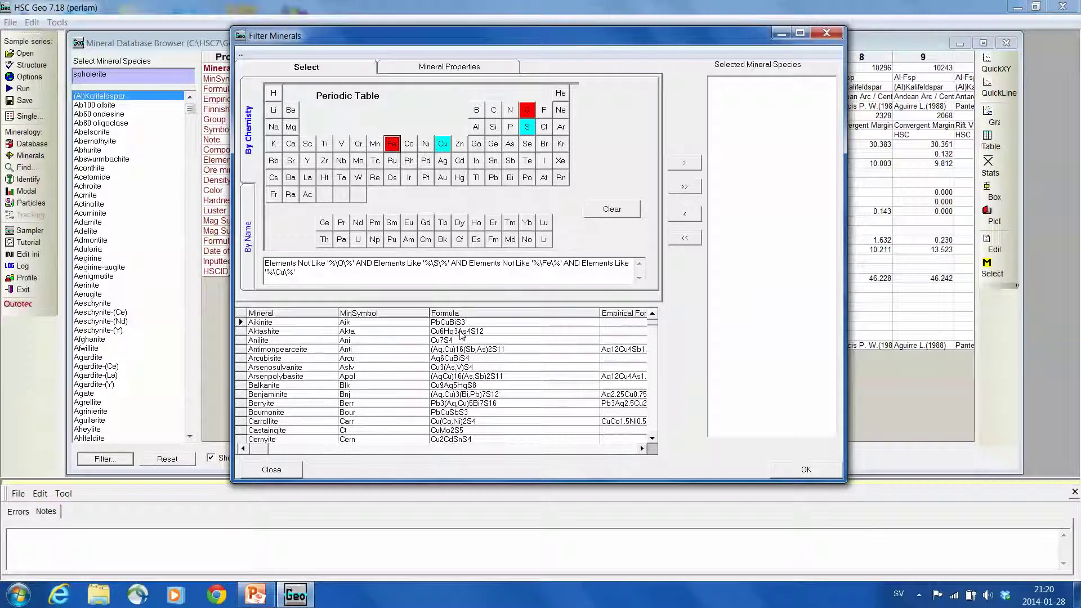
pyautogui.rightClick(460, 178)
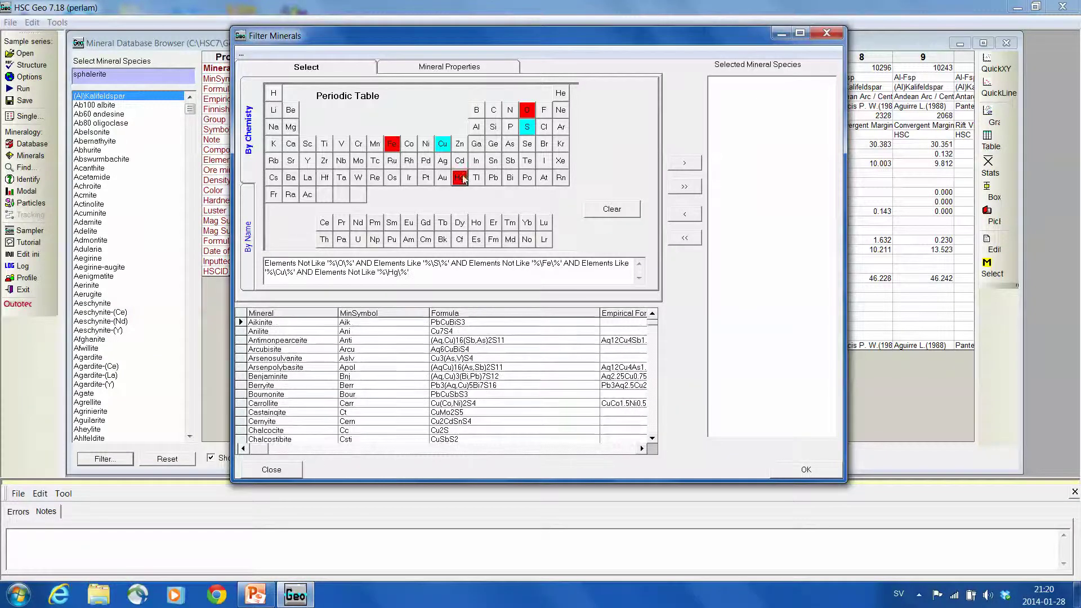
pyautogui.rightClick(510, 179)
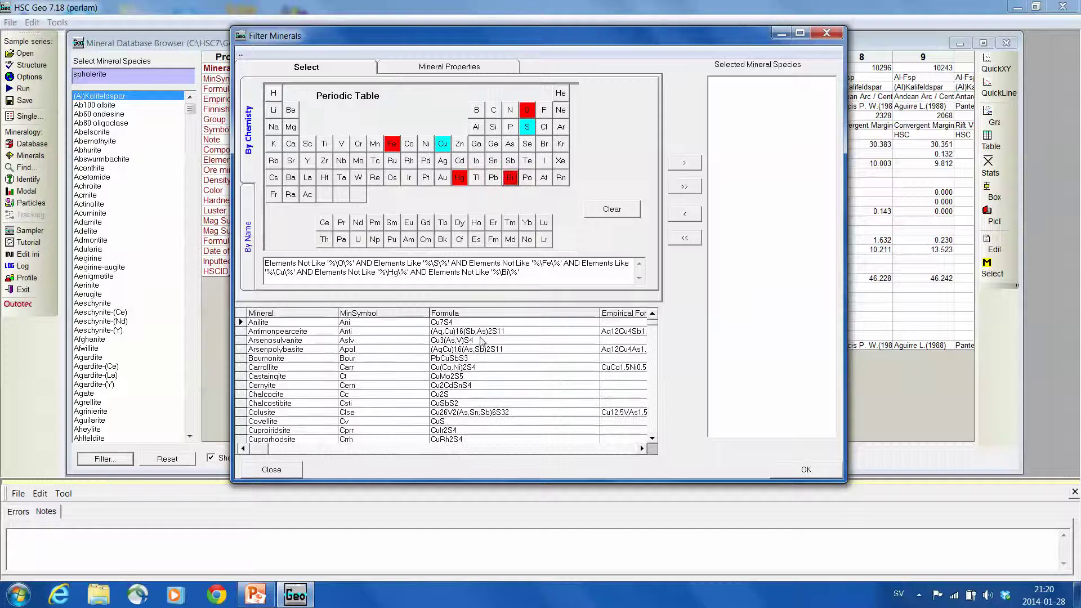
pyautogui.rightClick(510, 161)
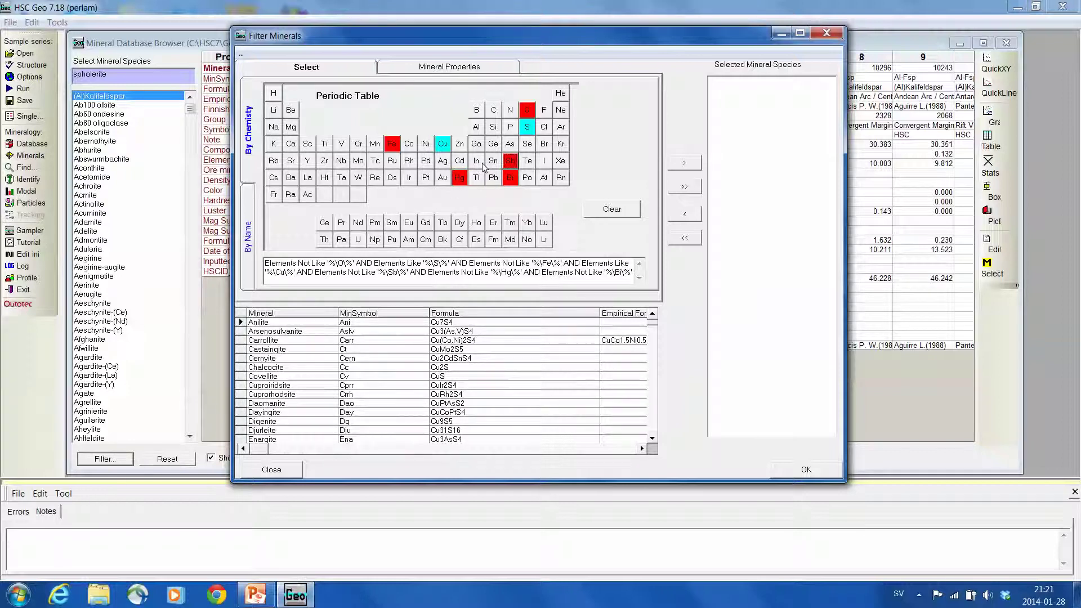
pyautogui.click(510, 145)
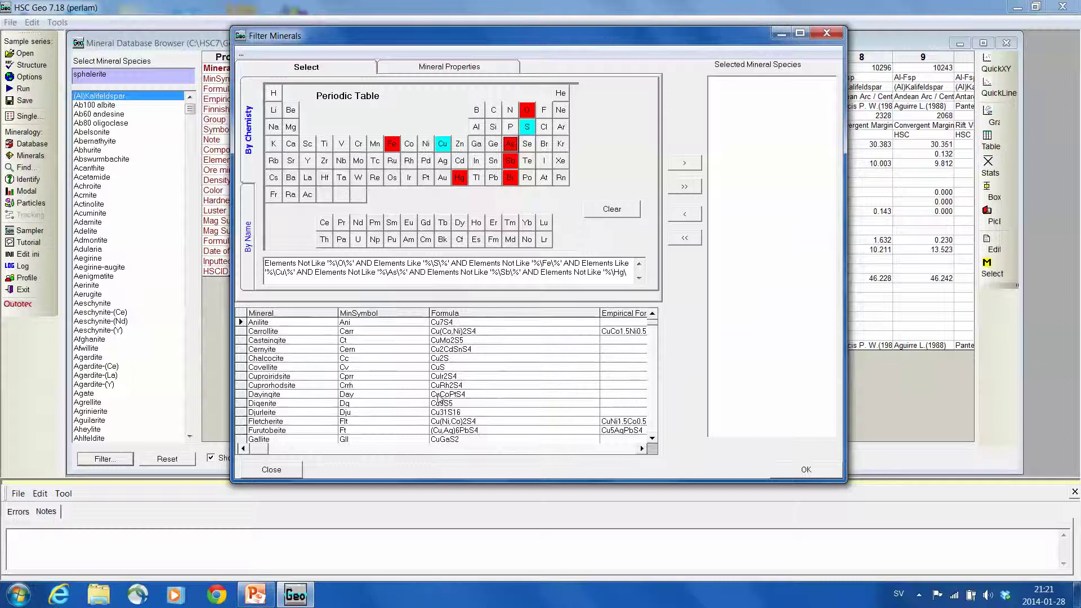
# Mark Co, Mo, Ir, Rh, Cd, Ag and Pd as Not Like in the periodic table
pyautogui.click(410, 145)
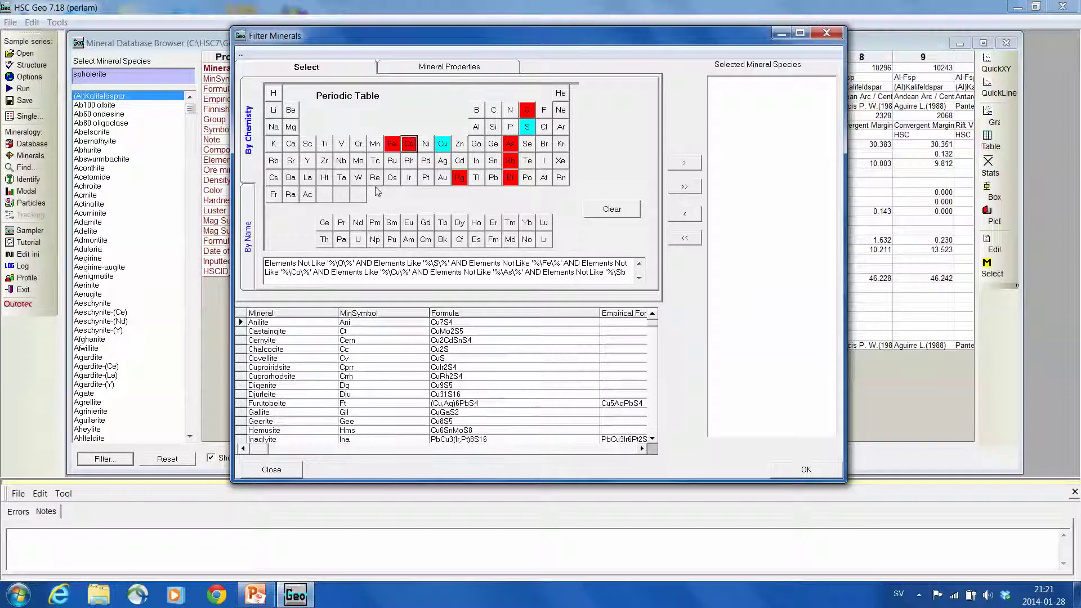
pyautogui.click(358, 161)
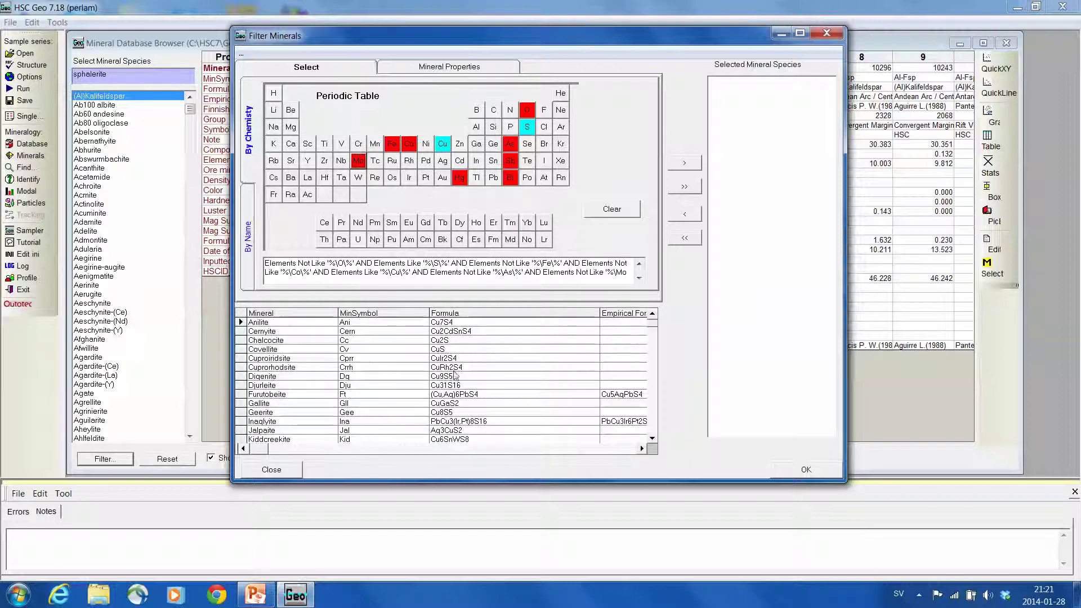
pyautogui.click(409, 179)
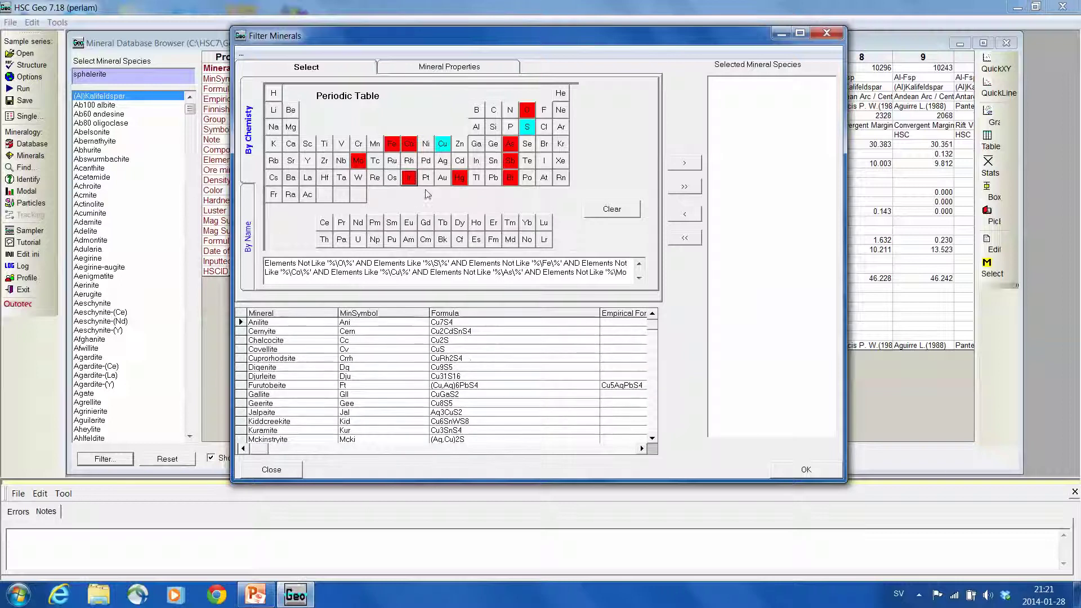
pyautogui.click(409, 161)
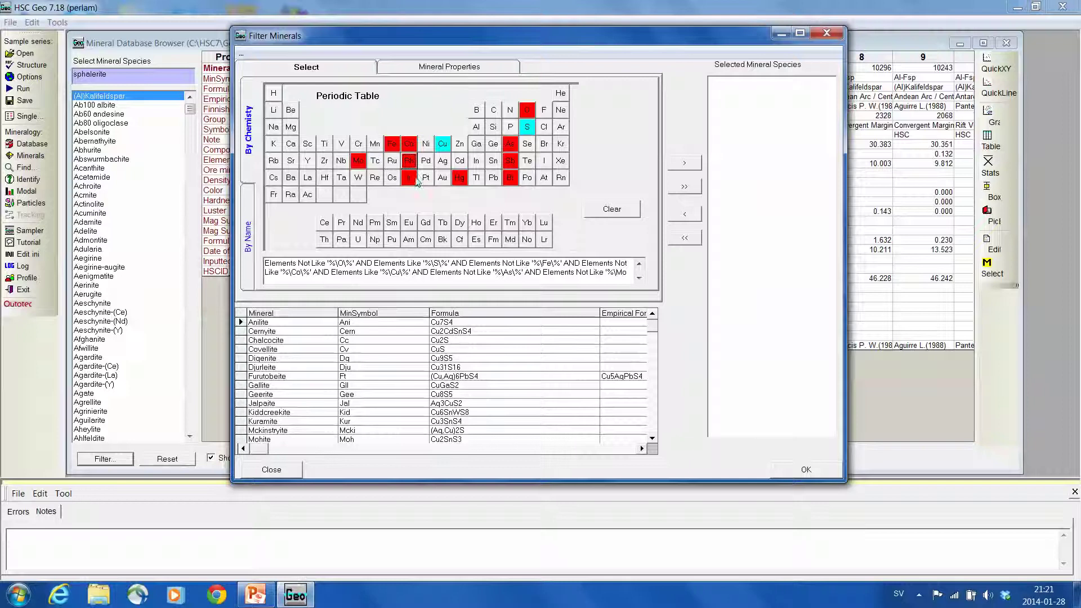
pyautogui.click(459, 161)
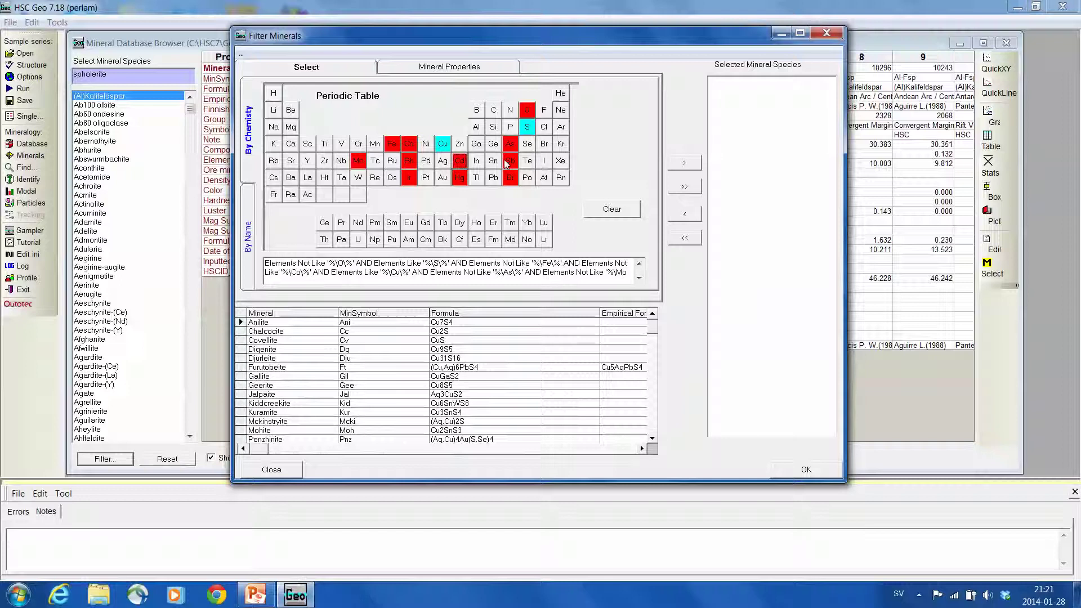
pyautogui.click(443, 161)
pyautogui.click(443, 161)
pyautogui.click(426, 162)
pyautogui.click(426, 163)
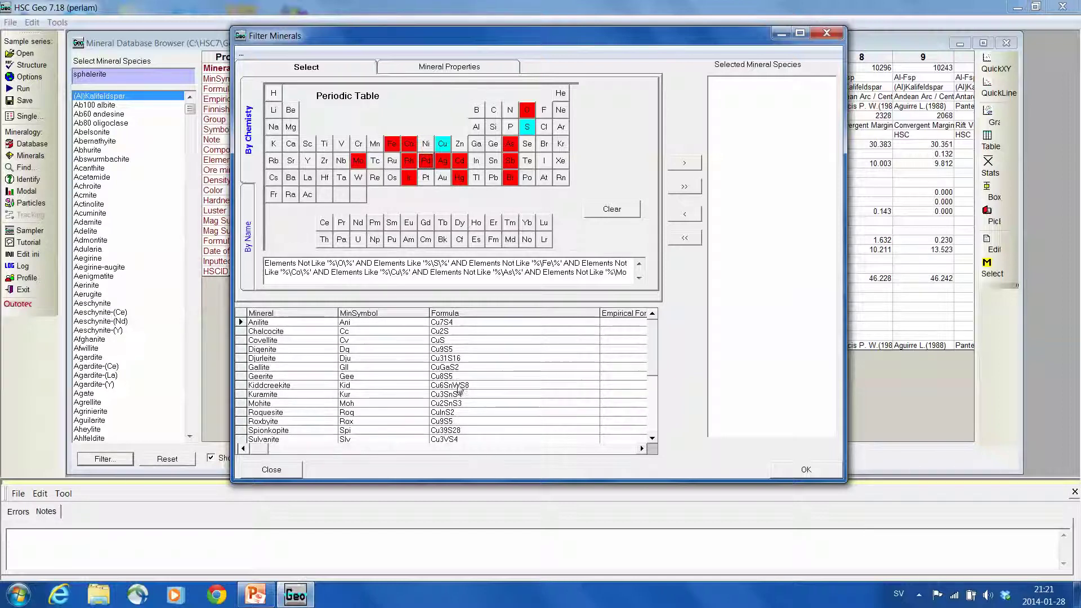
# Exclude W, In, V, Ga and Sn, then add all nine remaining minerals and confirm
pyautogui.click(359, 183)
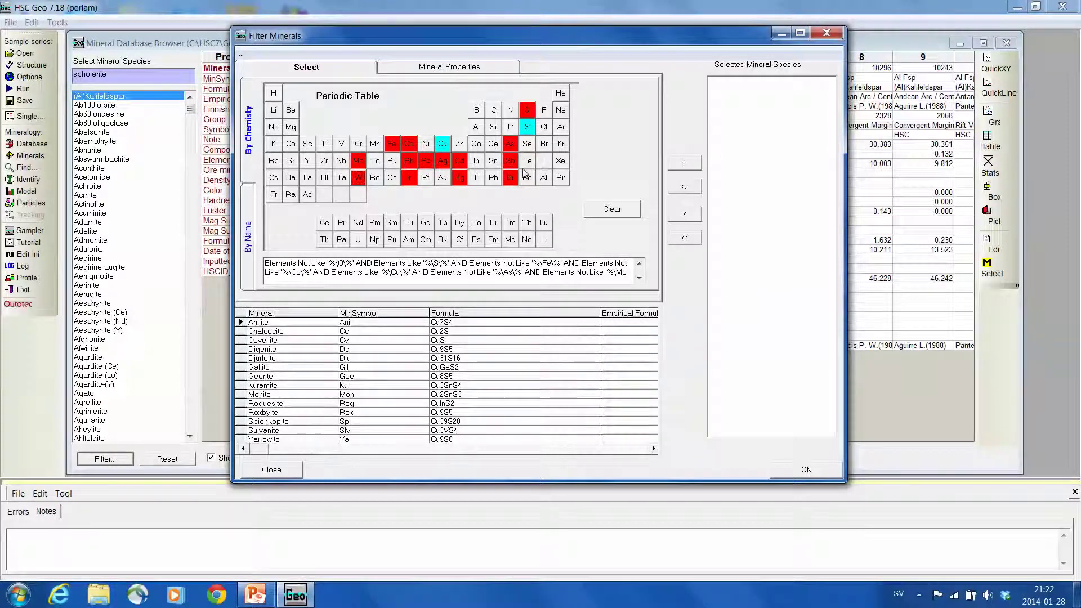
pyautogui.click(477, 161)
pyautogui.click(477, 164)
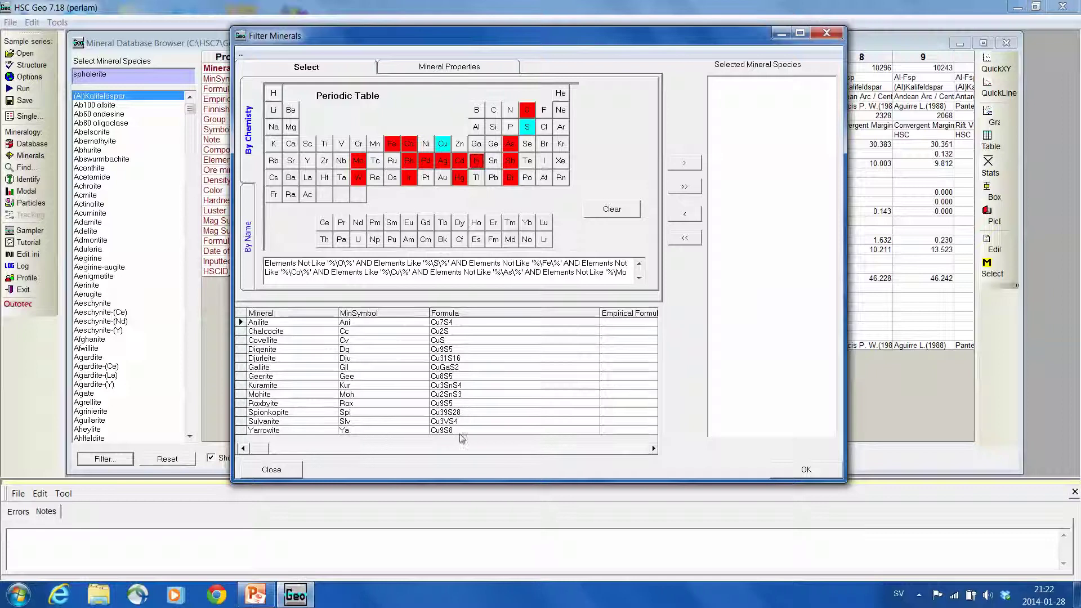
pyautogui.click(341, 144)
pyautogui.click(341, 144)
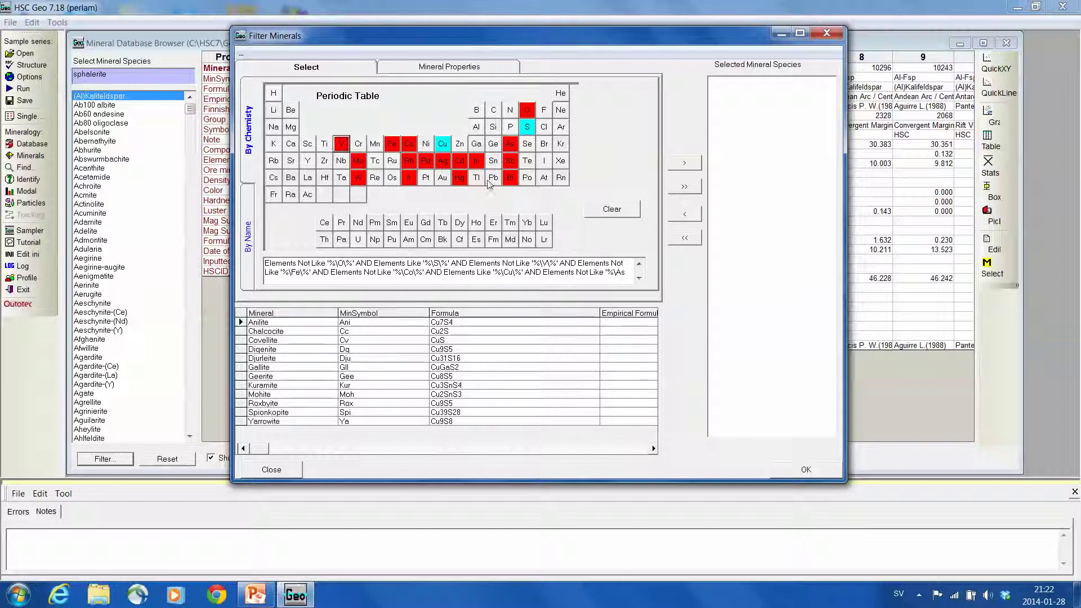
pyautogui.click(476, 144)
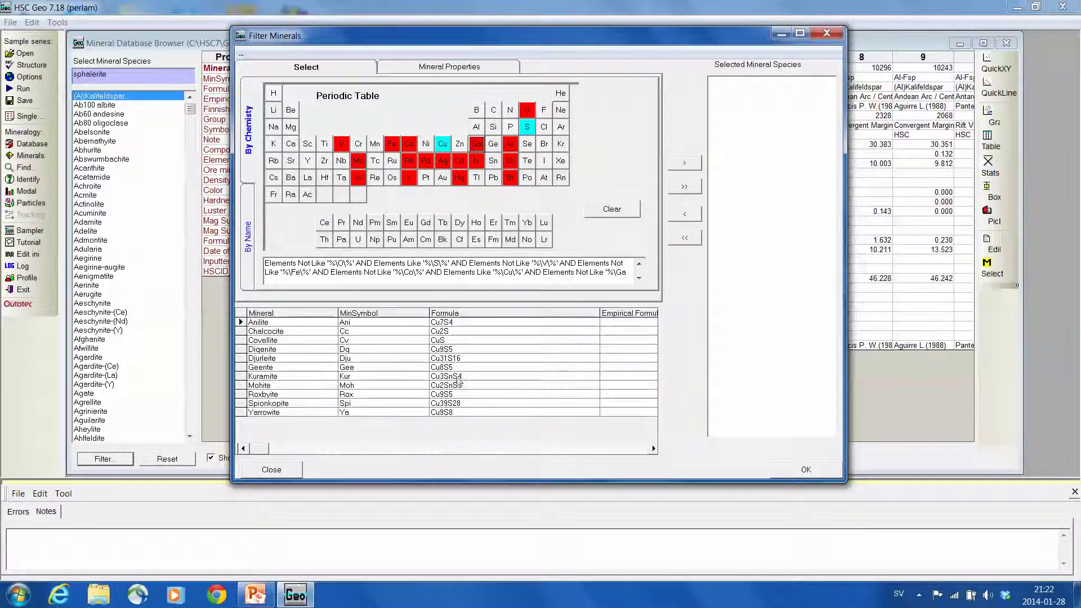
pyautogui.click(496, 163)
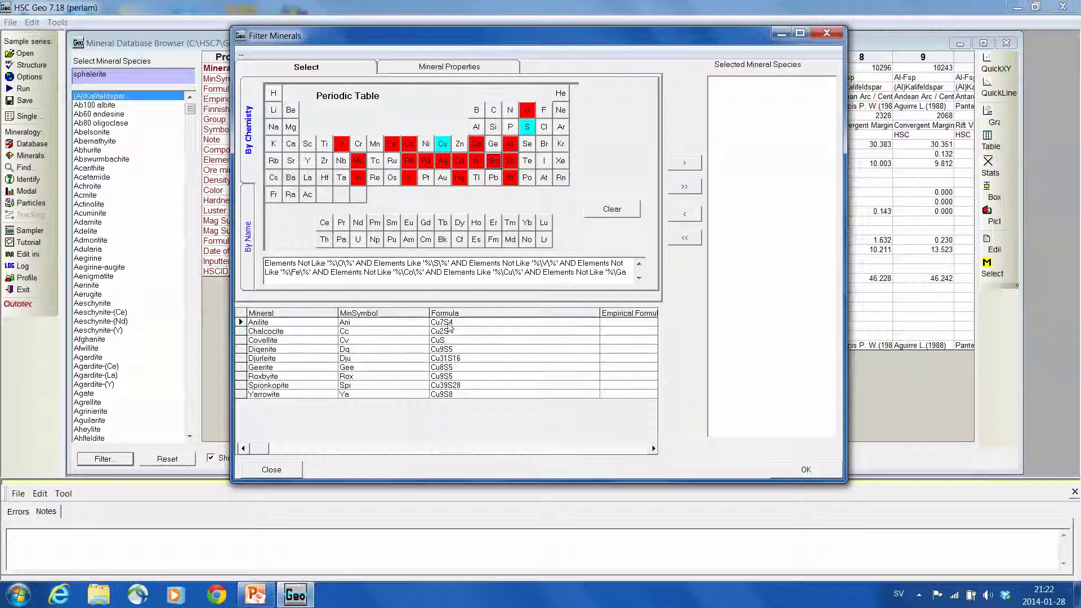
pyautogui.click(686, 190)
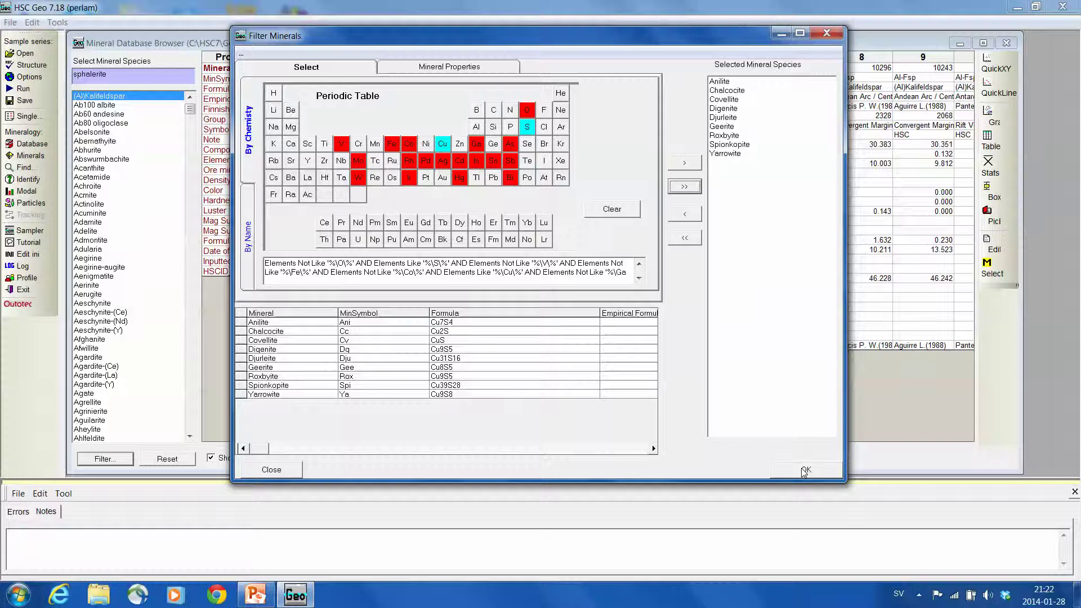
pyautogui.click(805, 470)
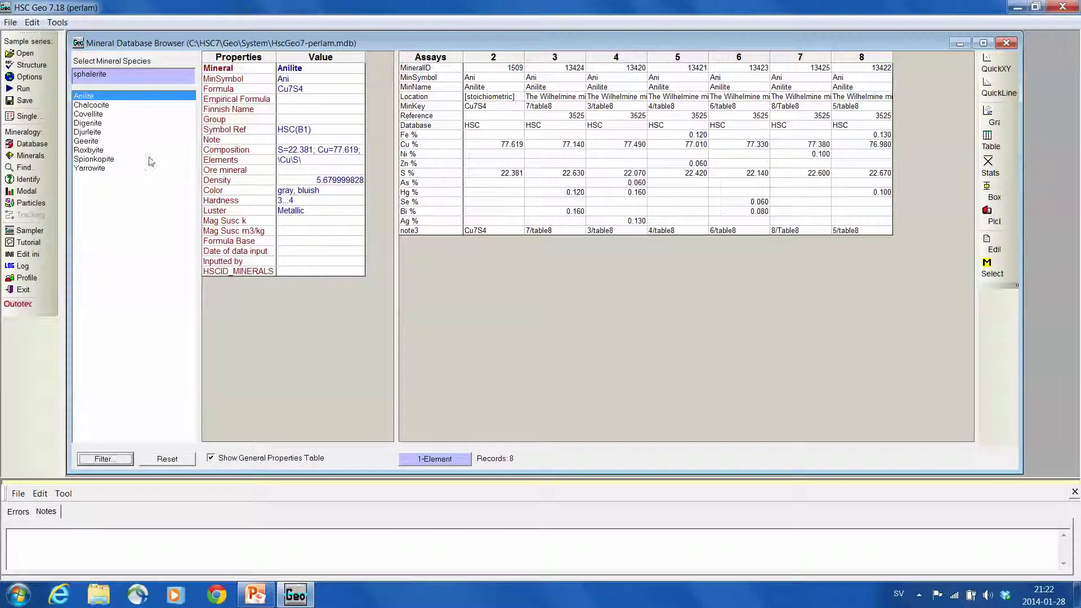
# Browse each copper sulfide individually, then select all nine from Anilite to Yarrowite
pyautogui.click(104, 114)
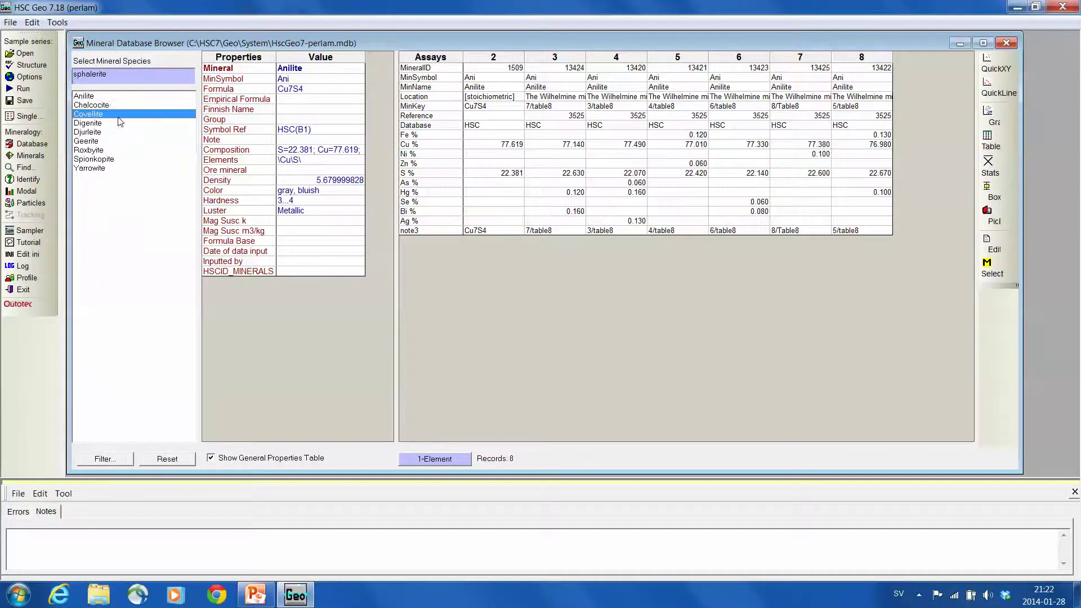
pyautogui.click(109, 108)
pyautogui.click(112, 114)
pyautogui.click(112, 133)
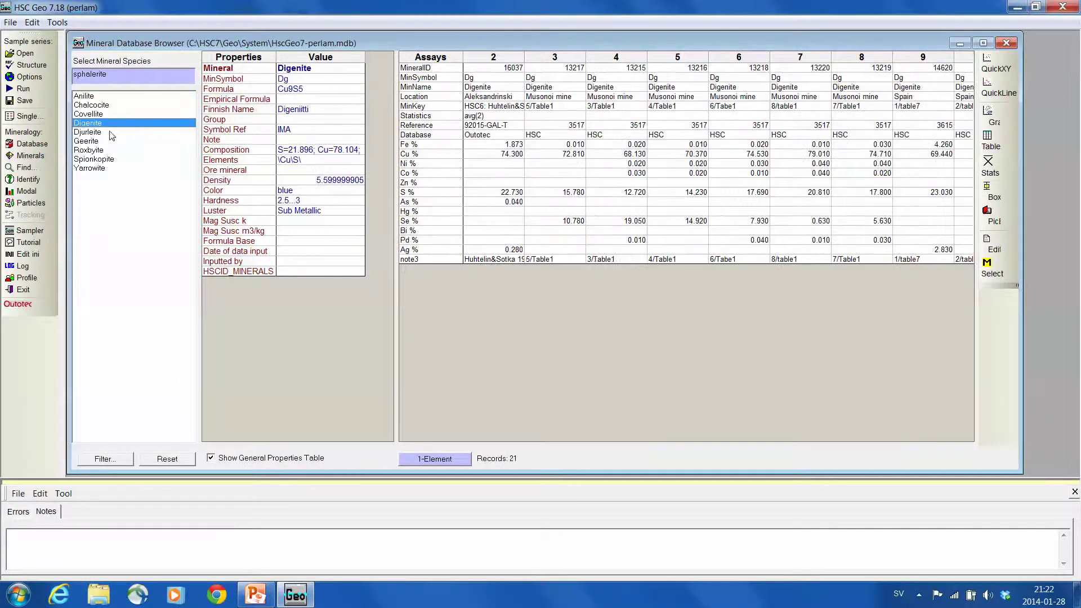
pyautogui.click(111, 141)
pyautogui.click(108, 150)
pyautogui.click(106, 160)
pyautogui.click(104, 168)
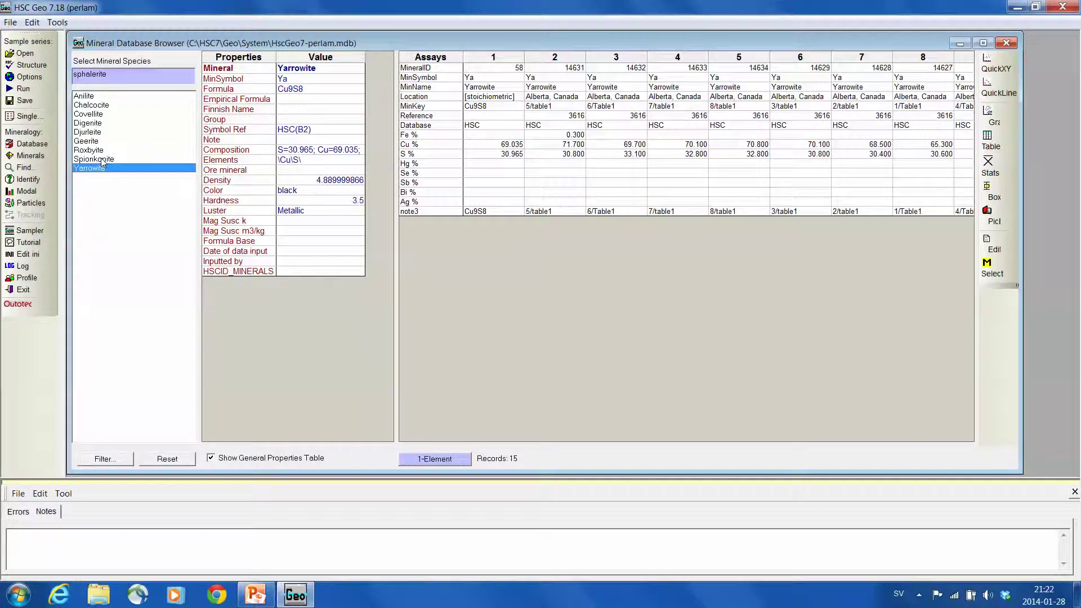
pyautogui.click(105, 159)
pyautogui.click(105, 150)
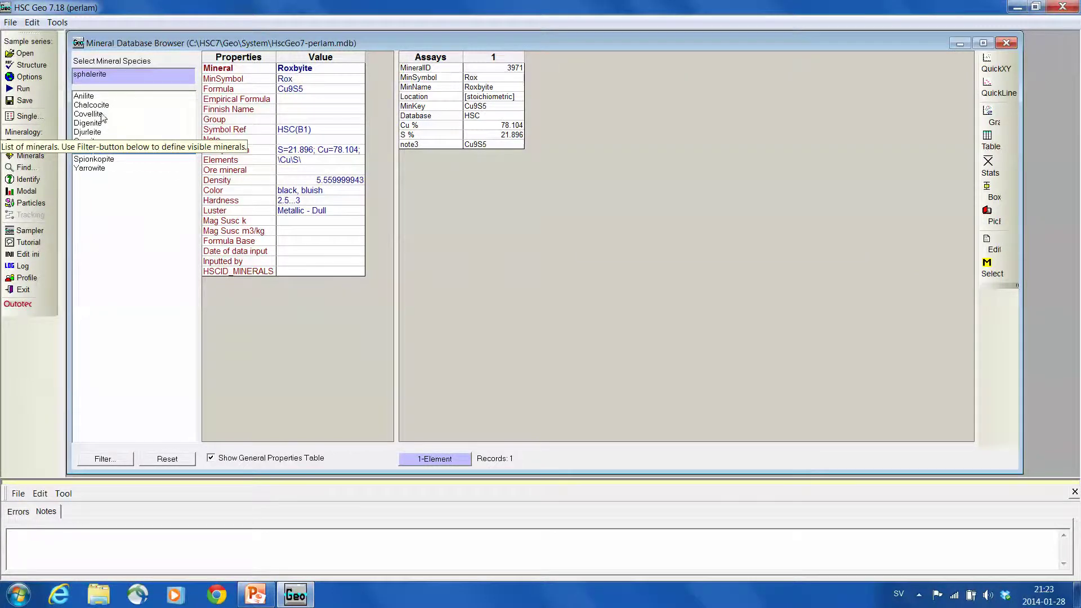
pyautogui.click(103, 115)
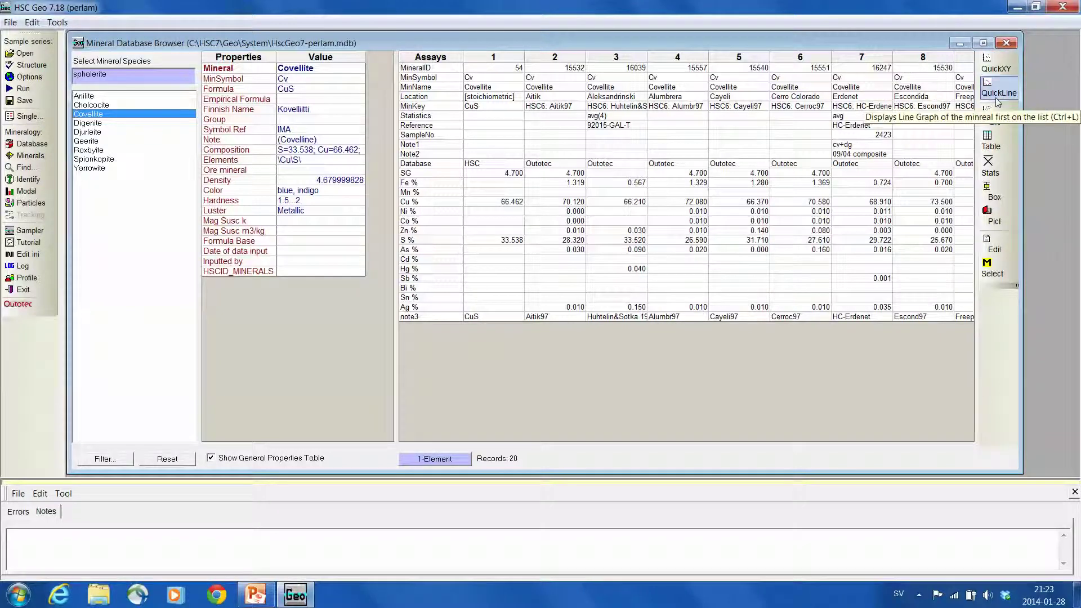
pyautogui.moveTo(117, 97); pyautogui.dragTo(119, 181)
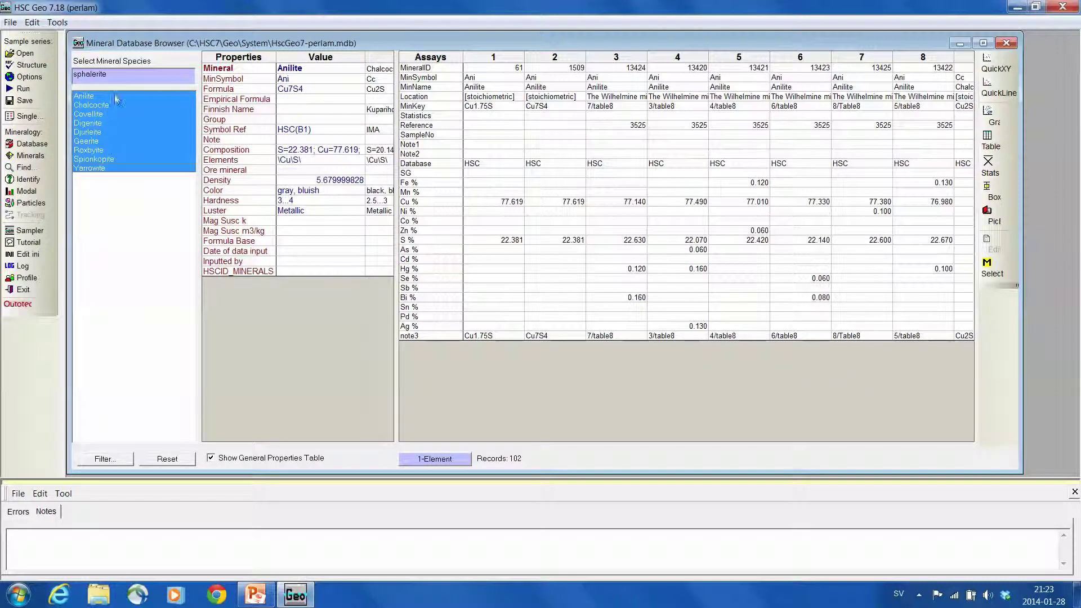
# Plot Cu % for the nine selected copper sulfides as an enlarged box-and-whisker graph
pyautogui.click(995, 193)
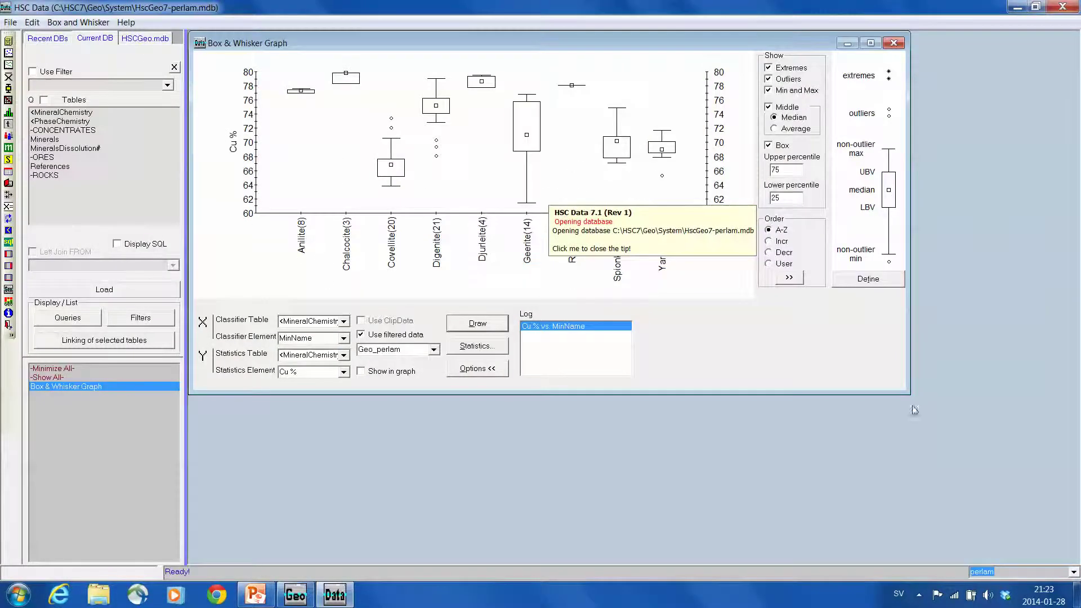
pyautogui.moveTo(906, 394); pyautogui.dragTo(1002, 544)
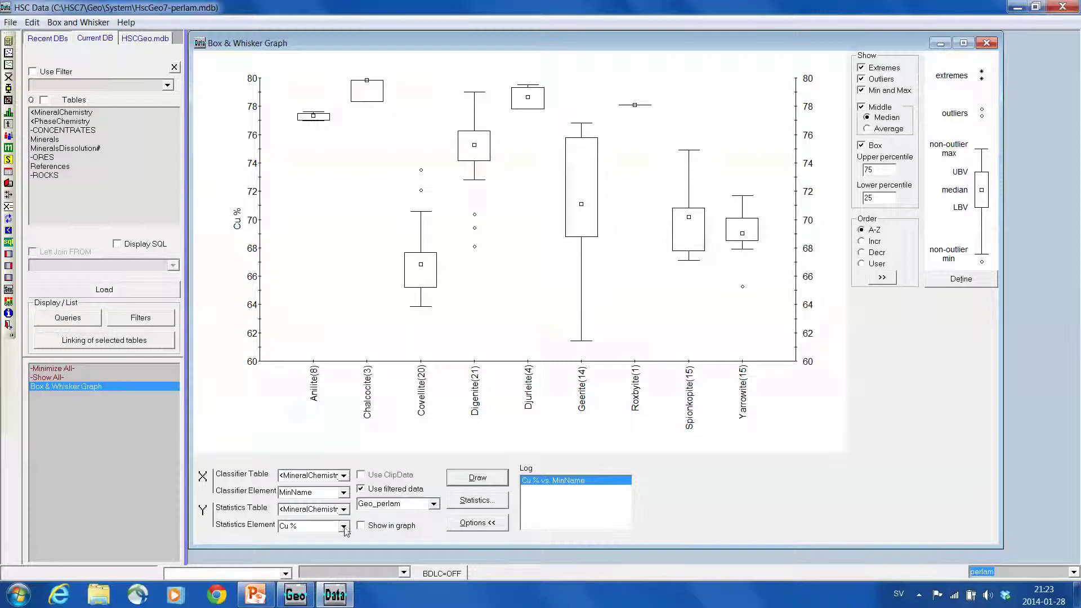
# Redraw the Cu % box plot with minerals in decreasing order, then bring up Box & Whisker Options
pyautogui.click(876, 254)
pyautogui.click(487, 479)
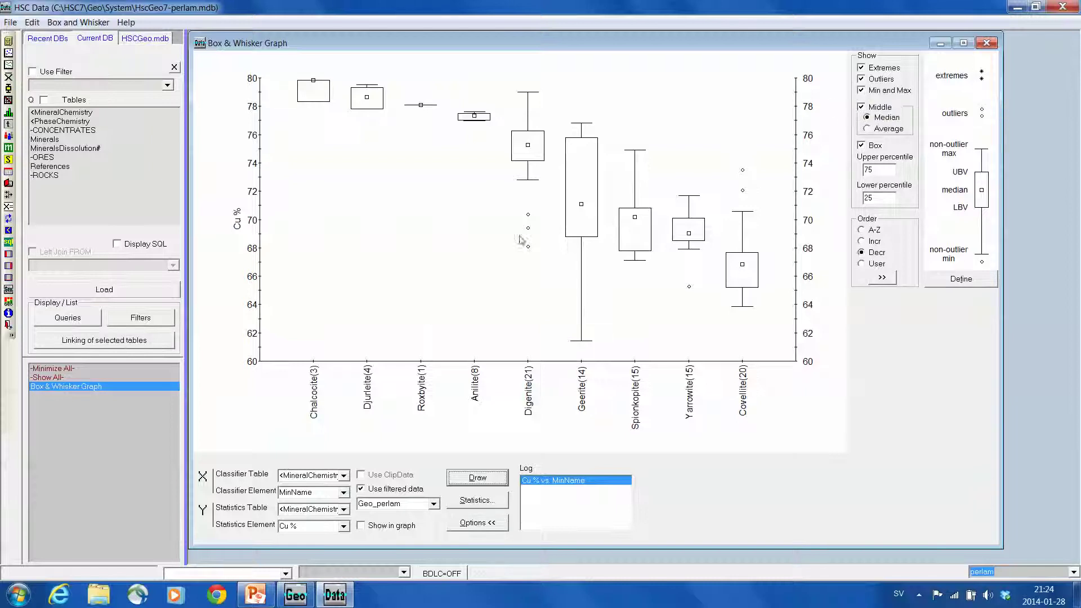
pyautogui.click(971, 279)
# Accept the box-and-whisker options and quit HSC Data 7.1, returning to the Mineral Database Browser
pyautogui.moveTo(638, 127); pyautogui.dragTo(637, 101)
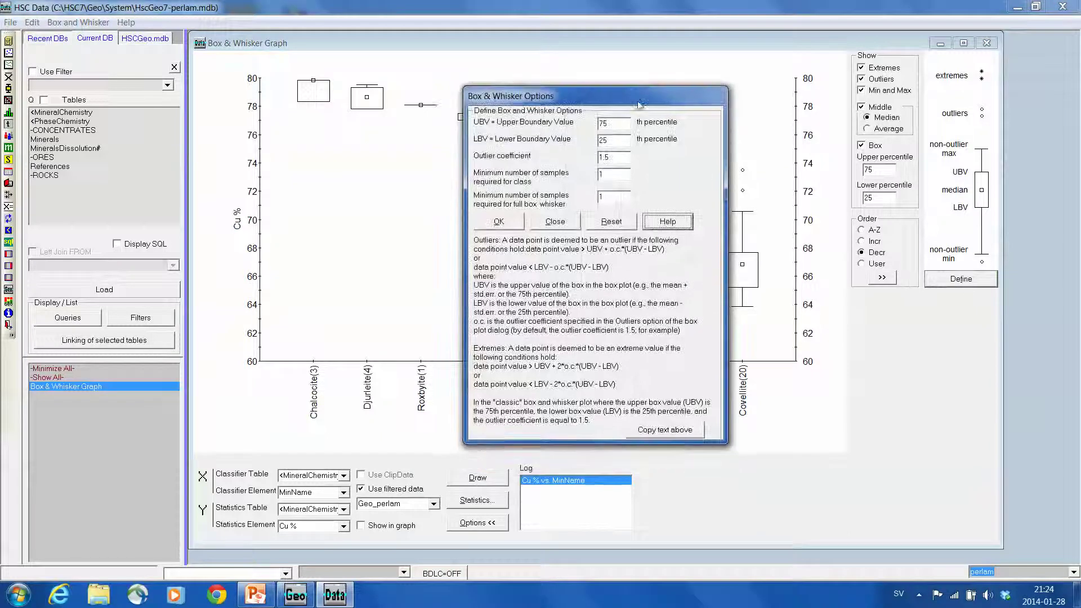
pyautogui.click(516, 221)
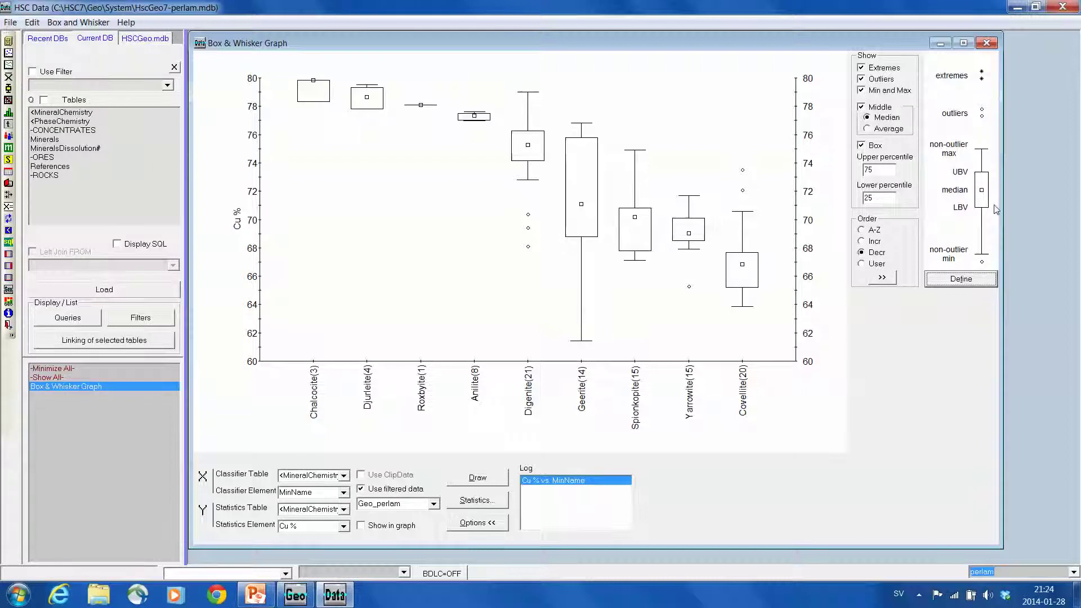
pyautogui.click(1064, 6)
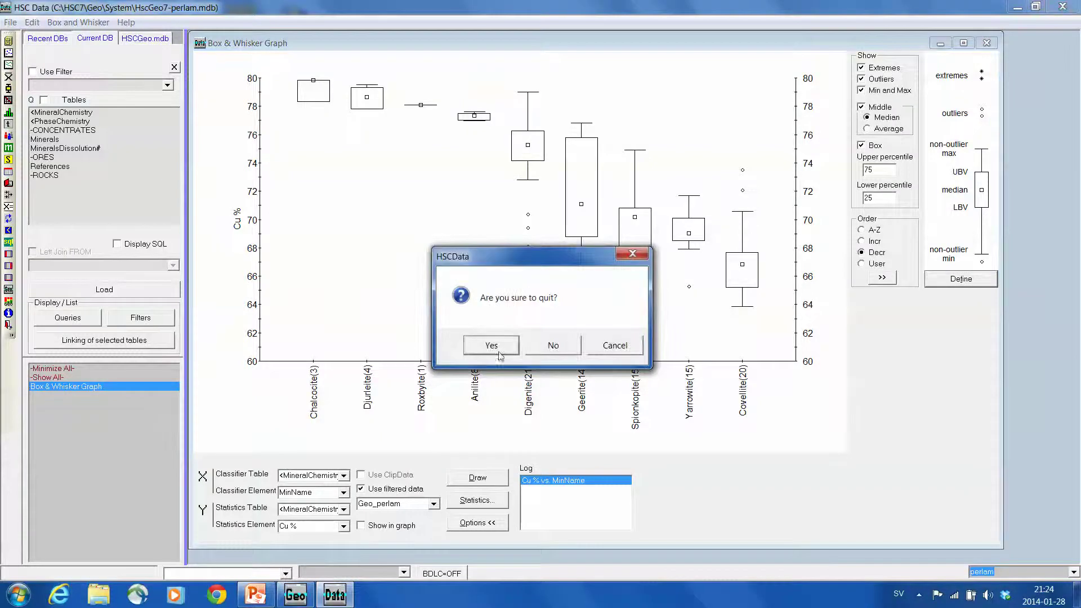
pyautogui.click(485, 344)
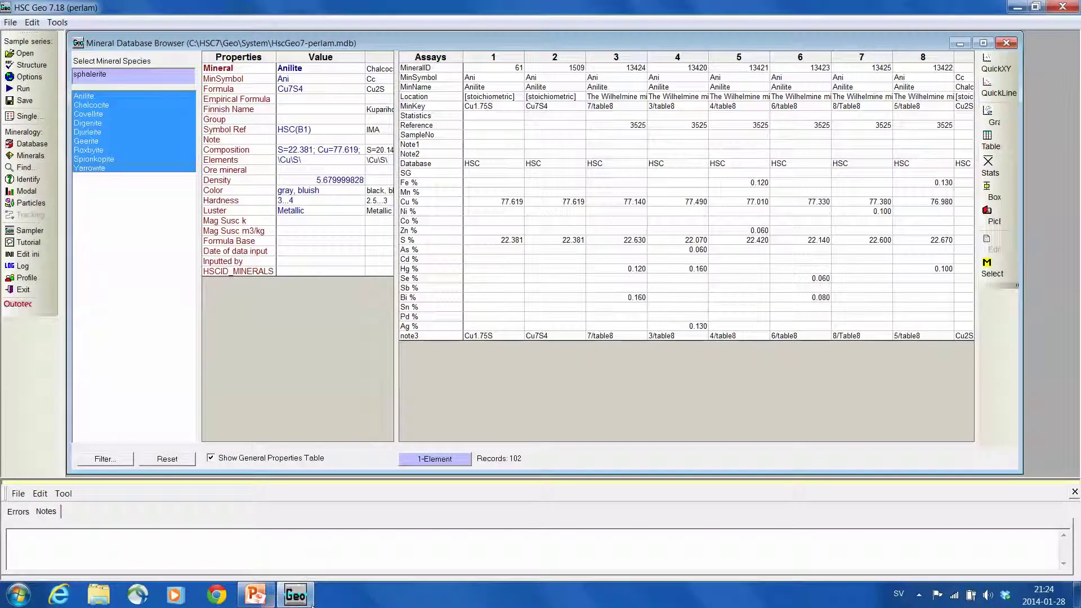